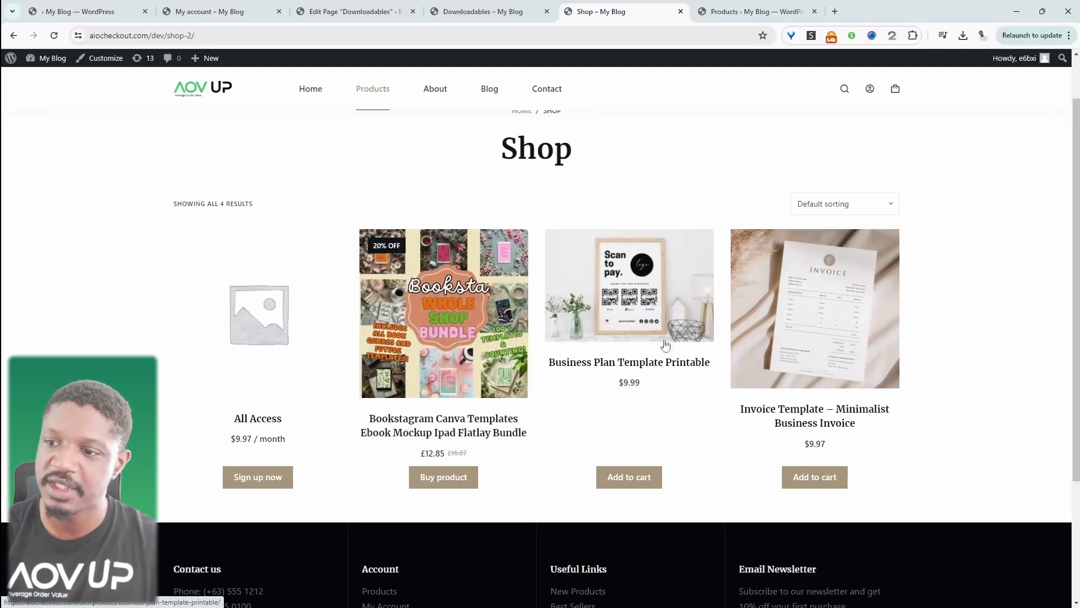
View the Bookstagram bundle's product page, then open the Downloadables page from the account's membership content.
click(449, 261)
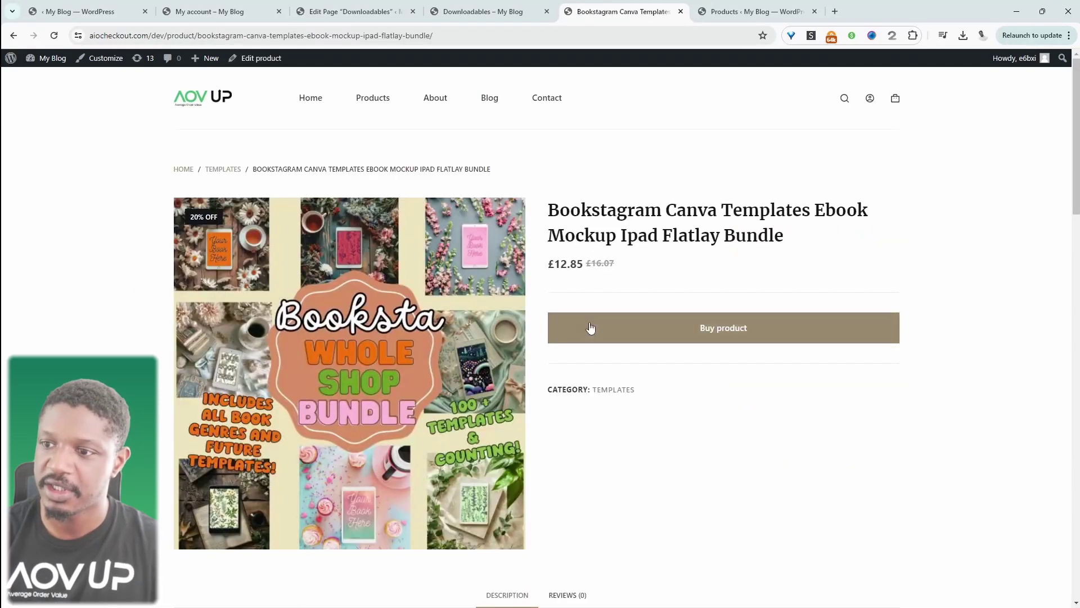
key(alt+Left)
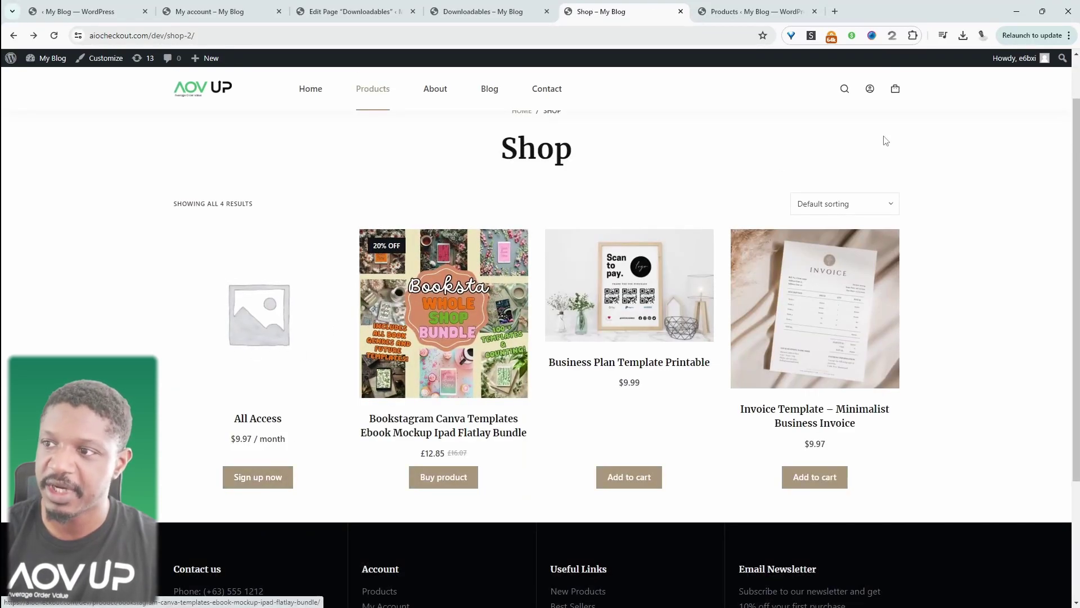
click(209, 11)
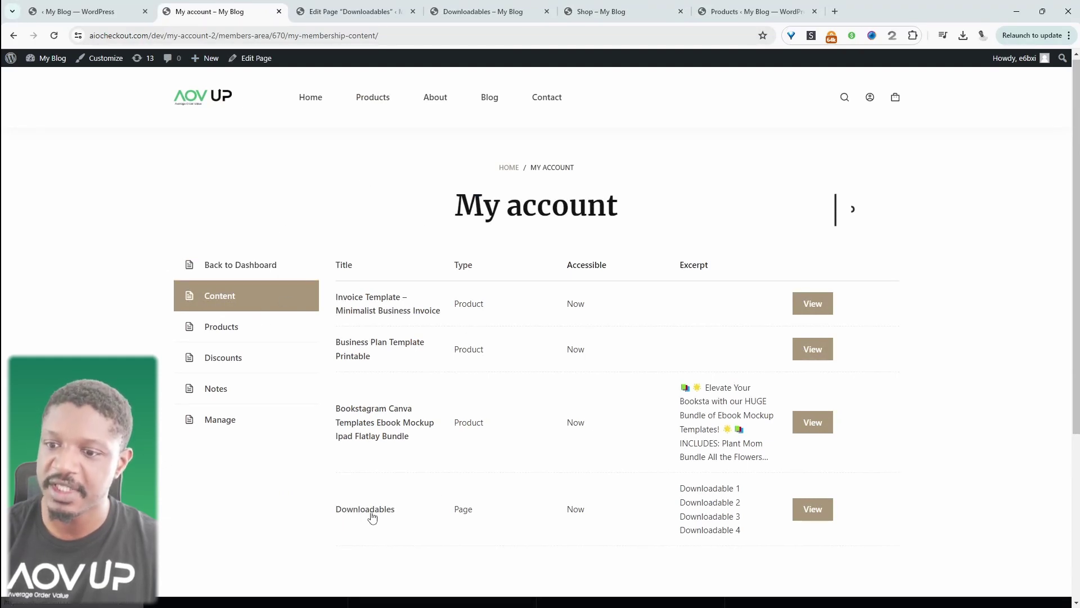
click(813, 509)
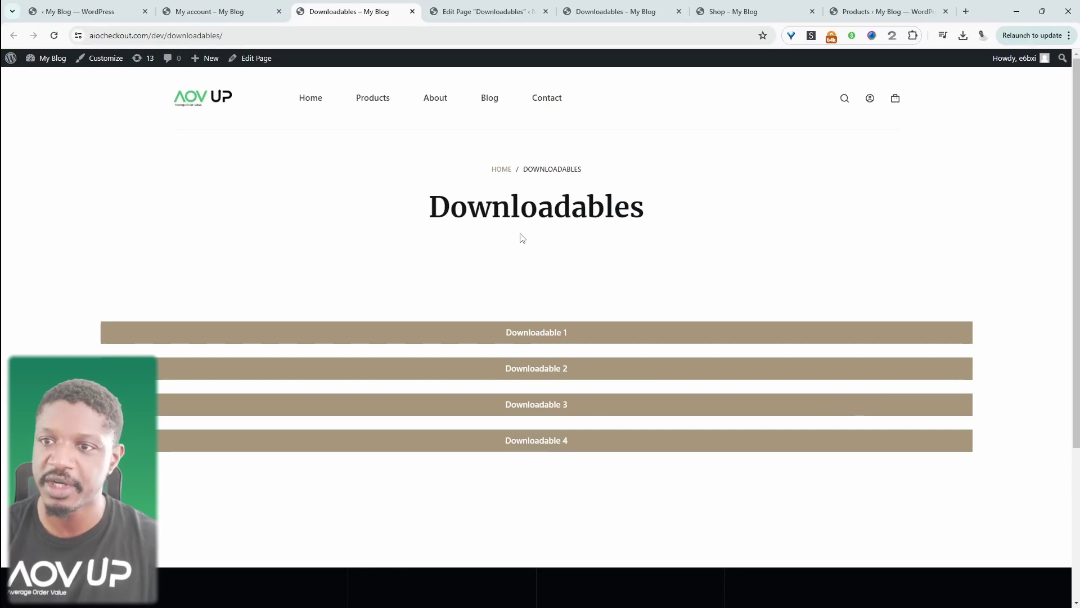
Open the Downloadables page address in a private window and examine the access notice shown to logged-out visitors.
click(454, 38)
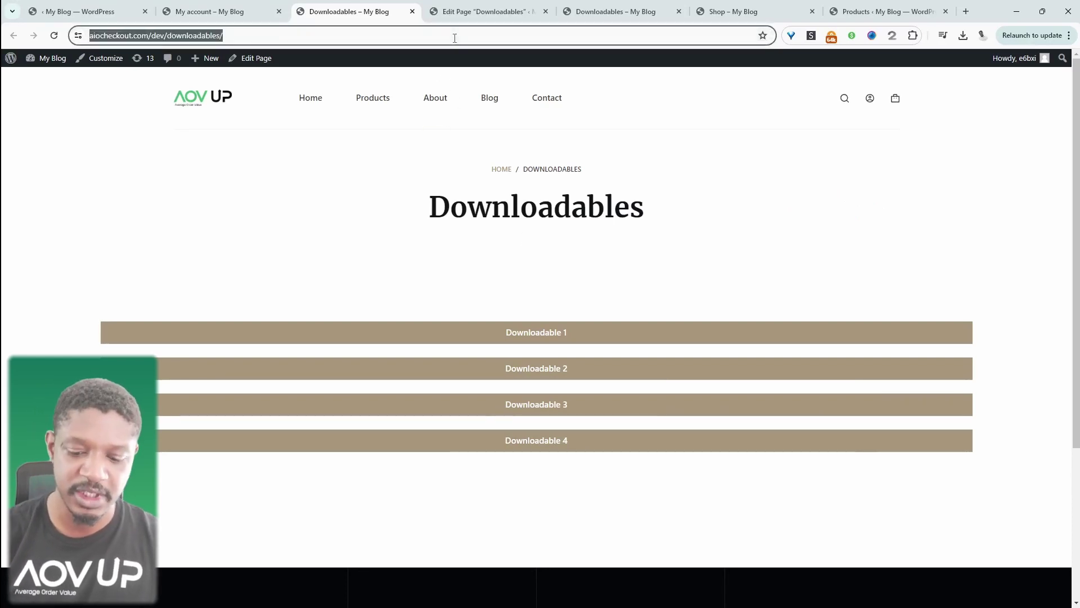
key(ctrl+c)
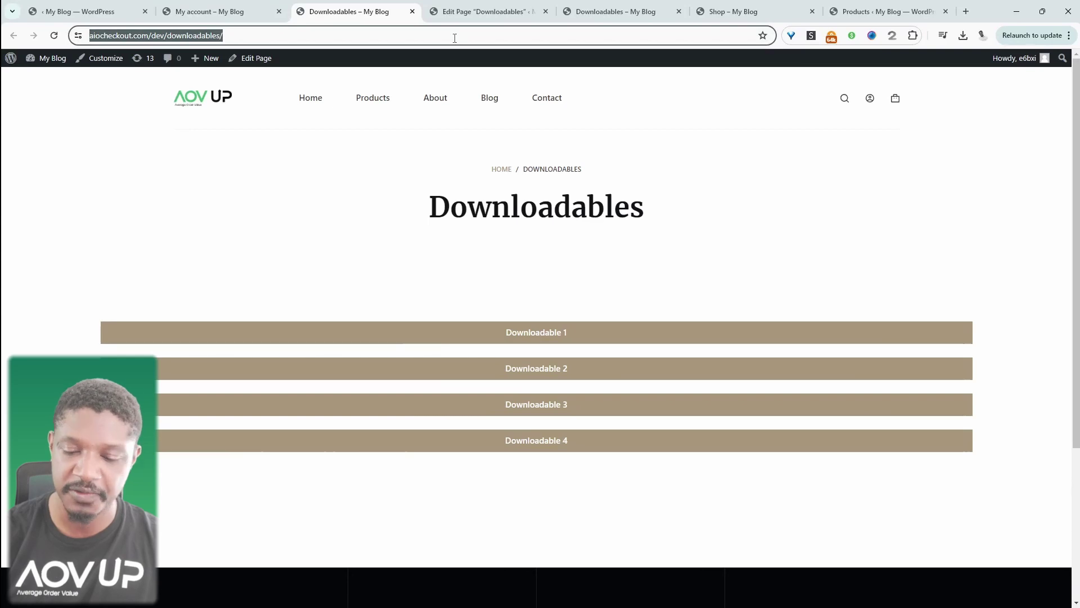
key(ctrl+shift+n)
key(ctrl+v)
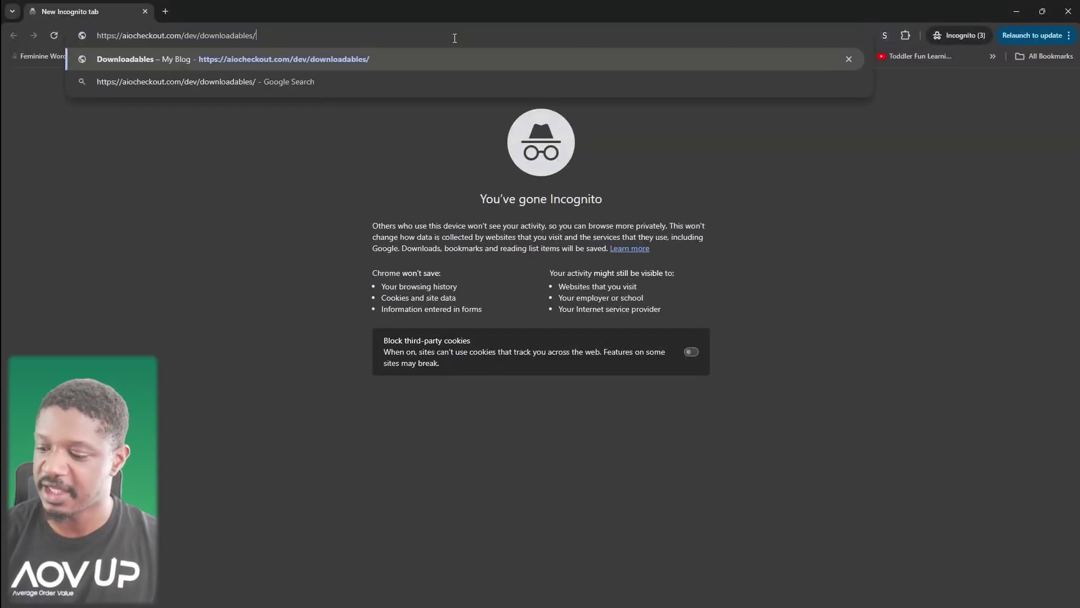
key(Return)
key(super+Down)
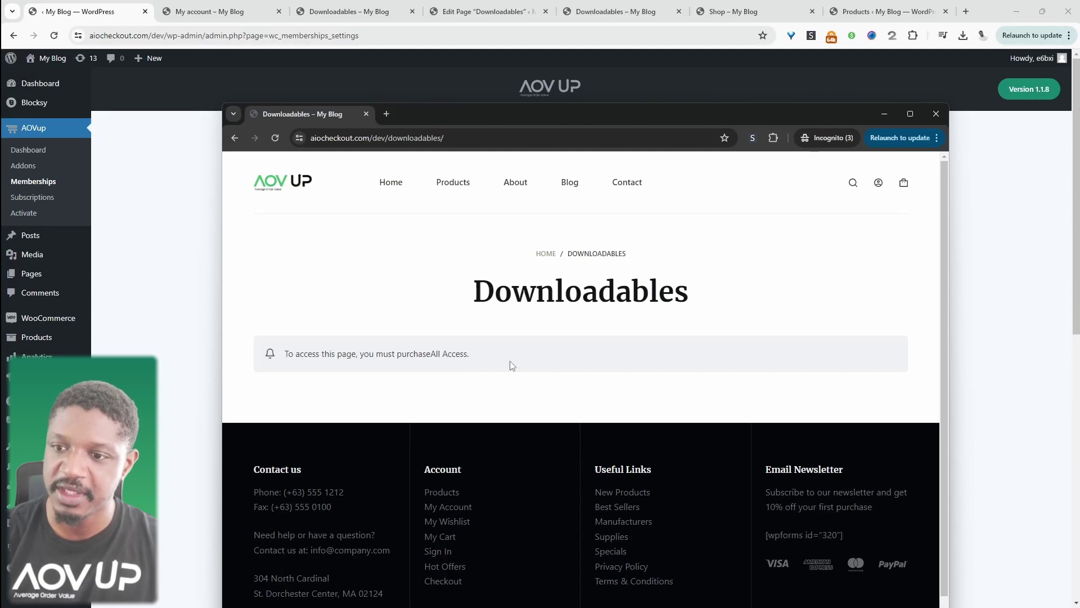
drag(511, 366, 287, 347)
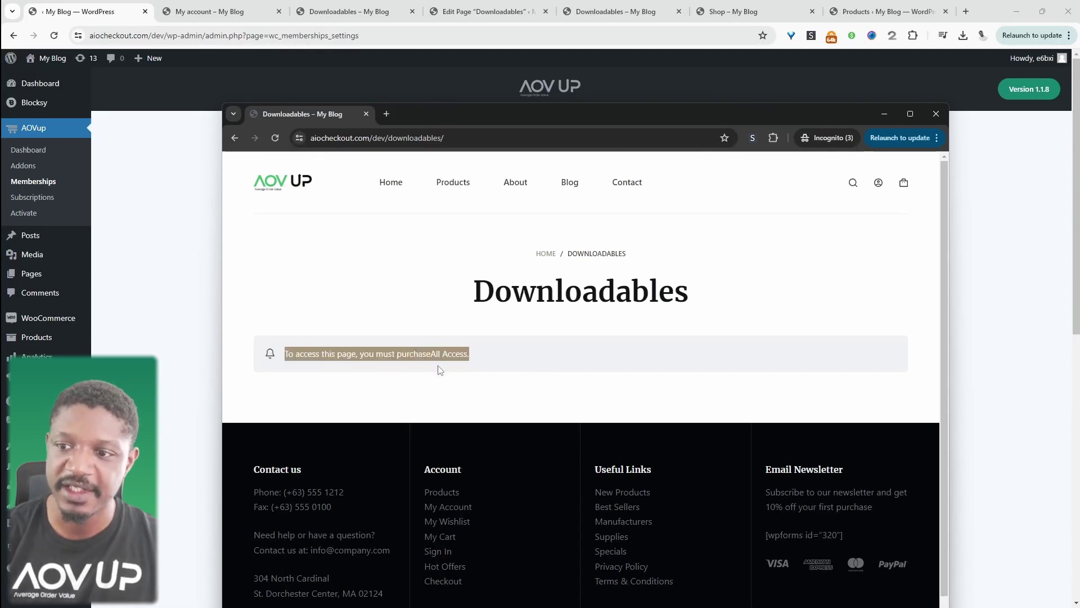
click(397, 350)
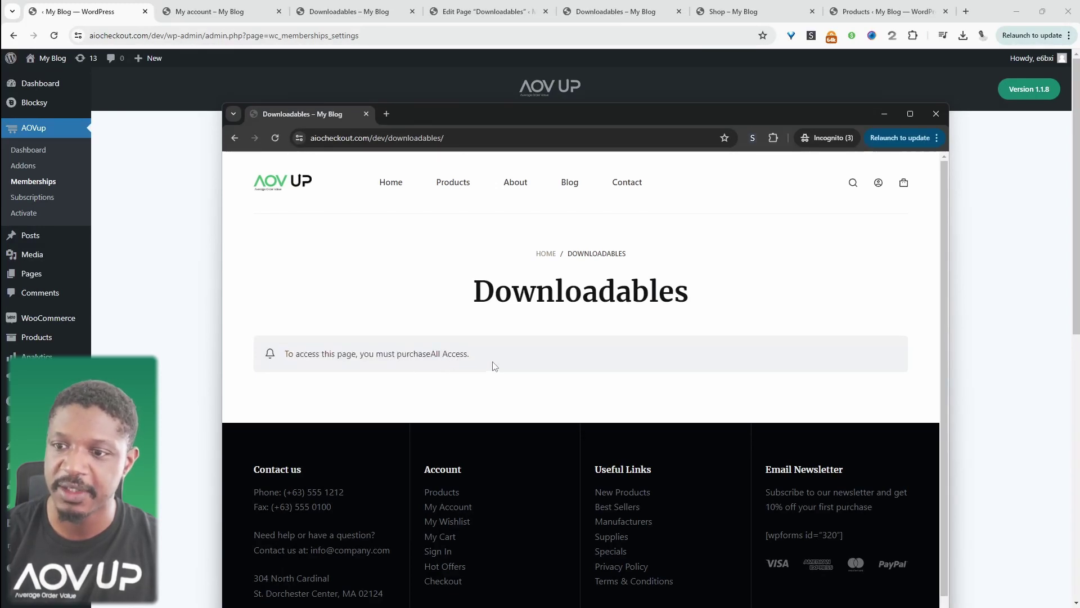
drag(495, 366, 284, 352)
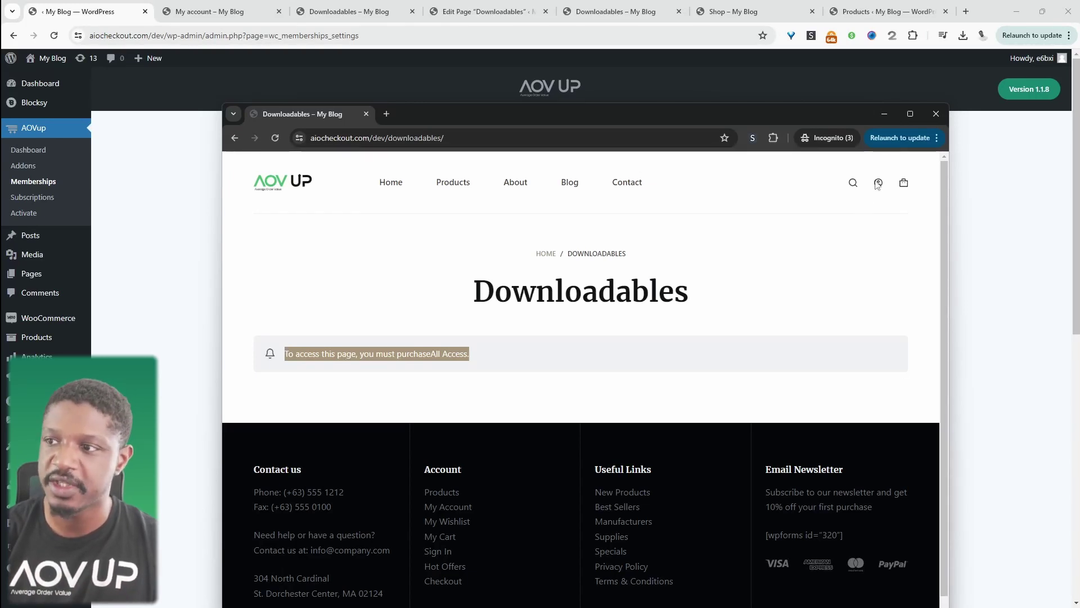
Open the Shop page address in a new private window to check which products logged-out visitors can see.
click(884, 114)
click(733, 11)
click(233, 35)
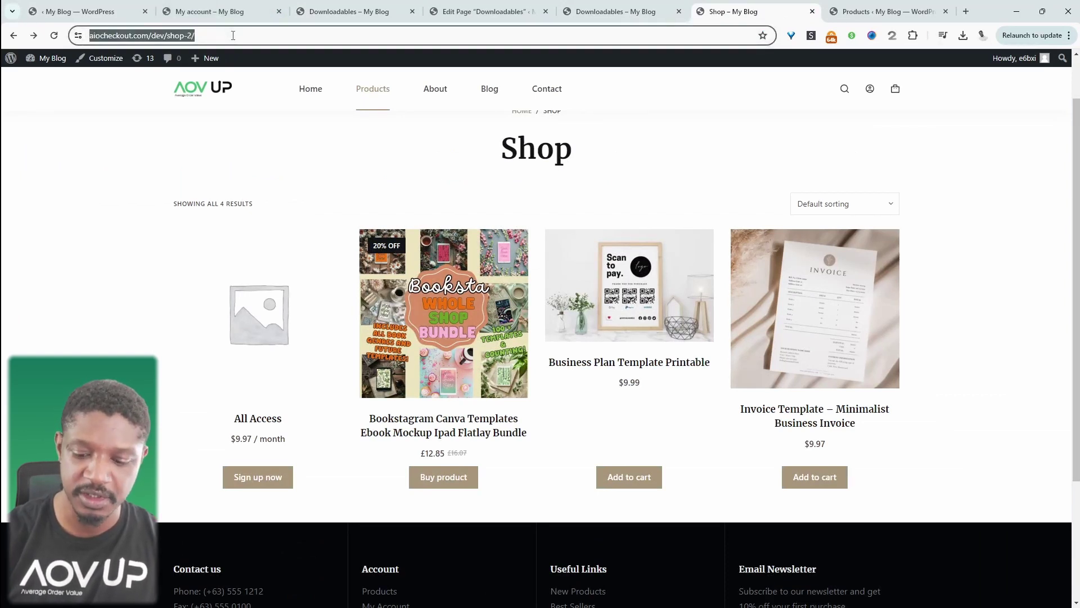
key(ctrl+c)
key(ctrl+shift+n)
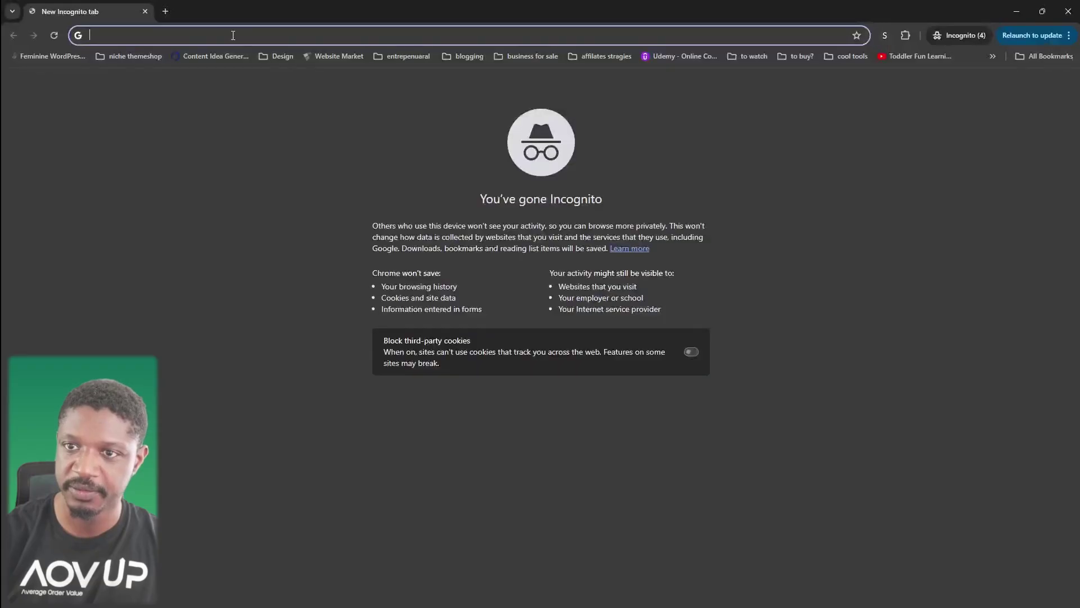
key(ctrl+v)
key(Return)
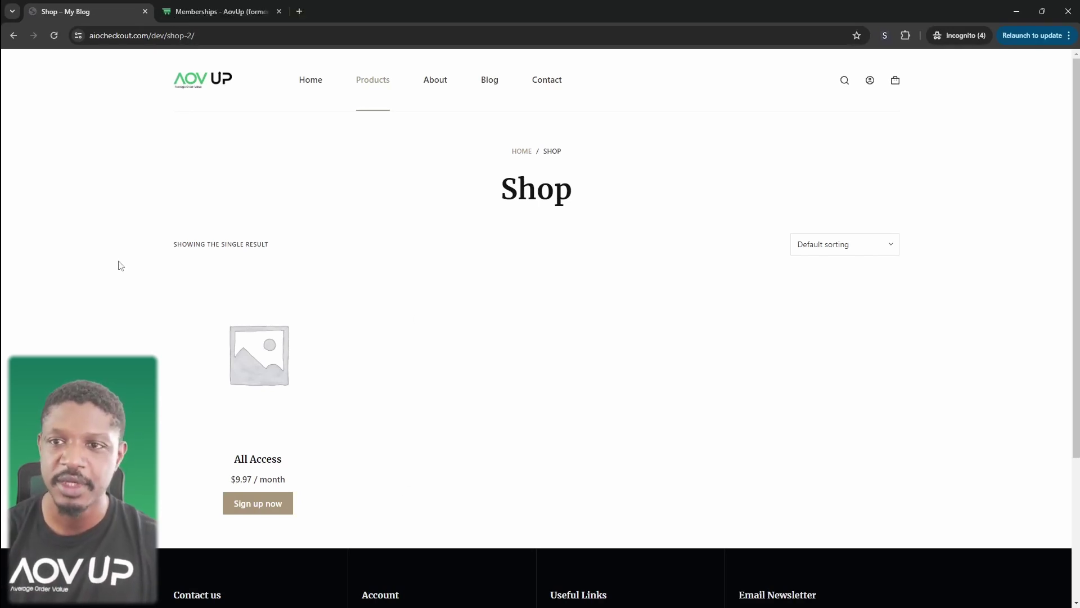
click(214, 12)
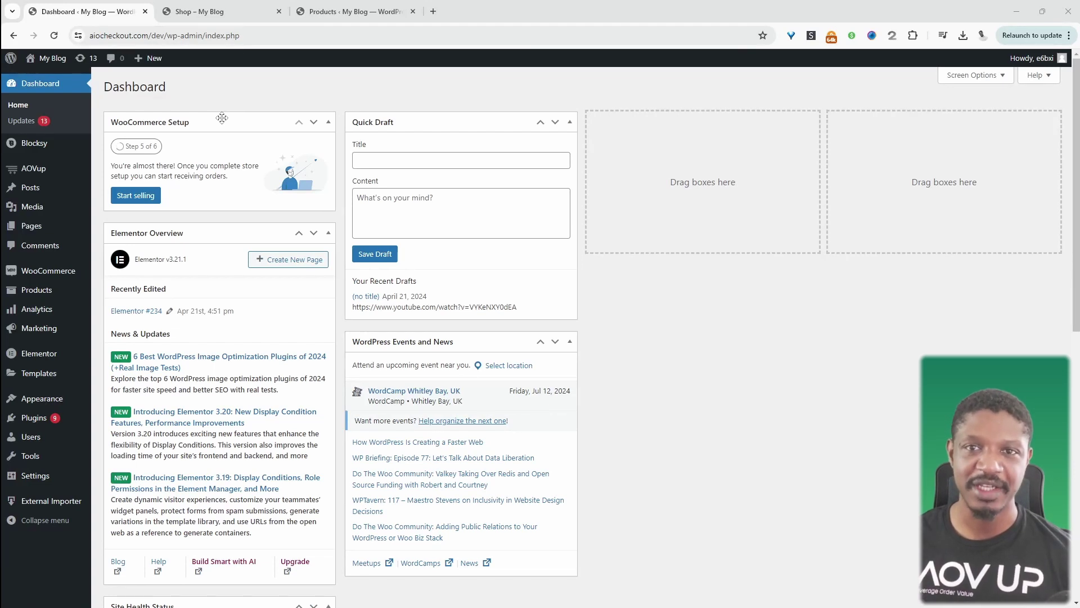
Create a new WooCommerce product named "All Access".
mouse_move(45, 291)
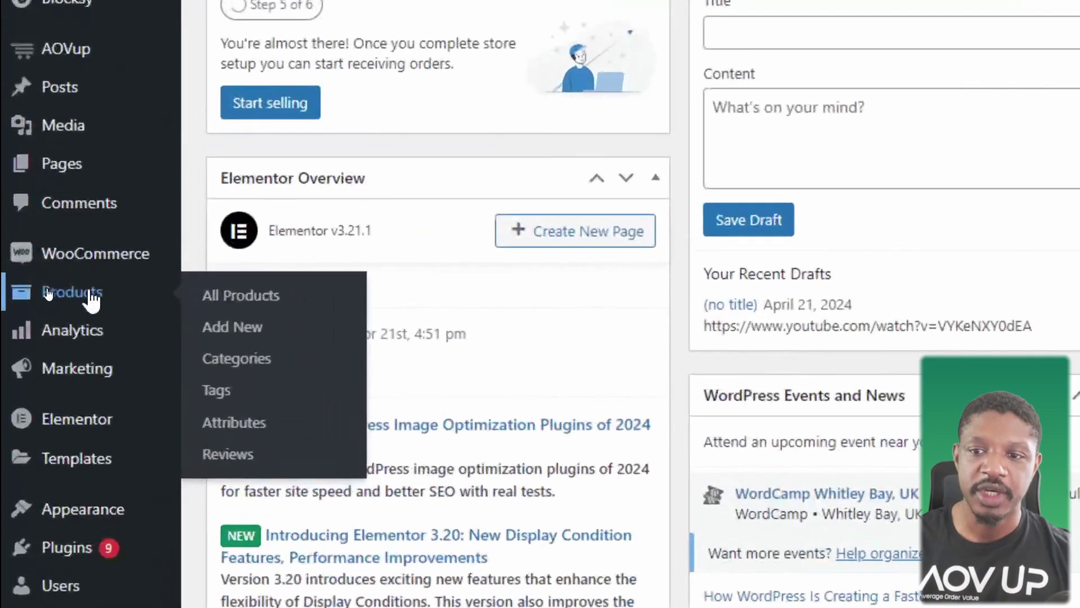
click(255, 336)
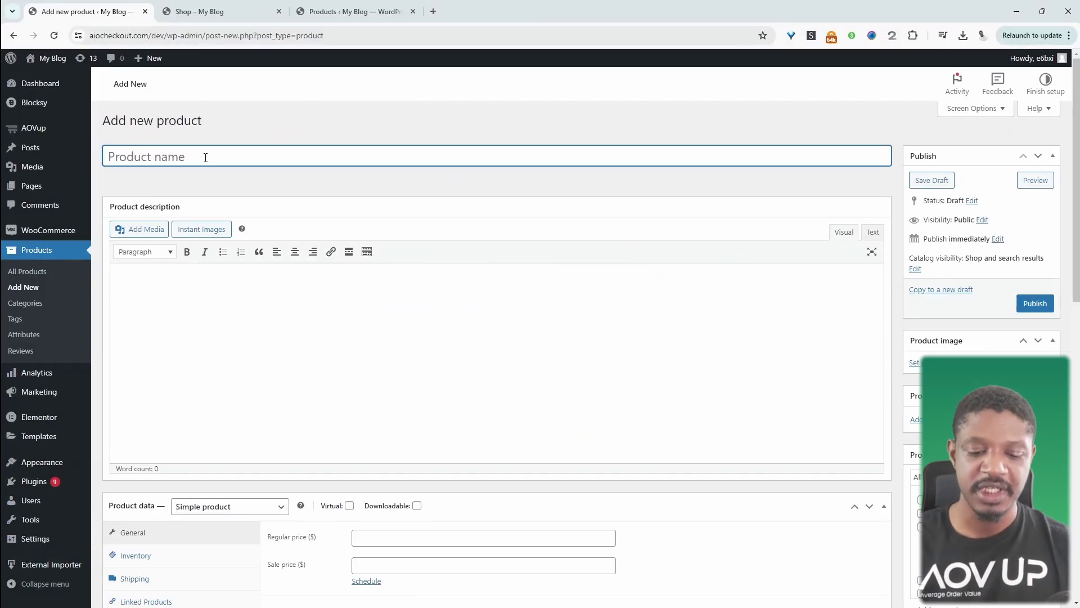
text(All Access)
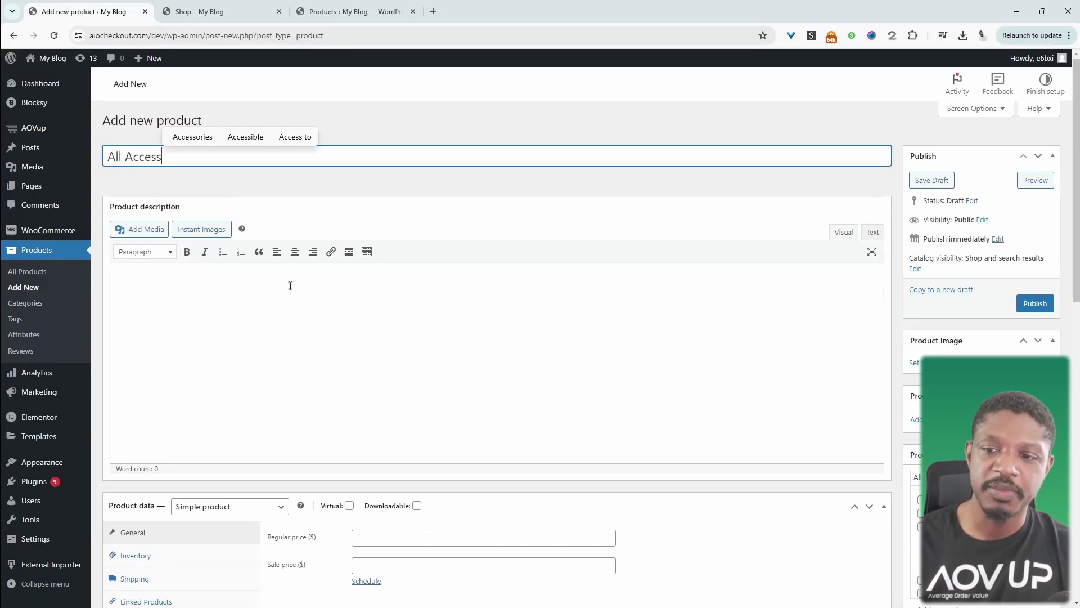
Set the All Access product's type to Simple subscription.
scroll(436, 398, down, 1)
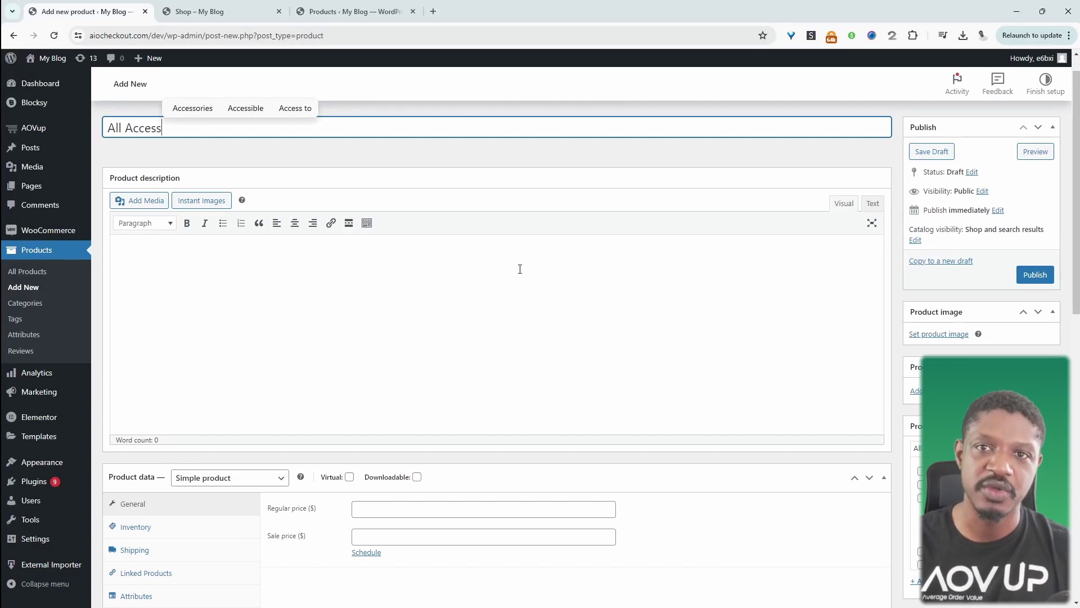
scroll(520, 269, down, 2)
click(251, 352)
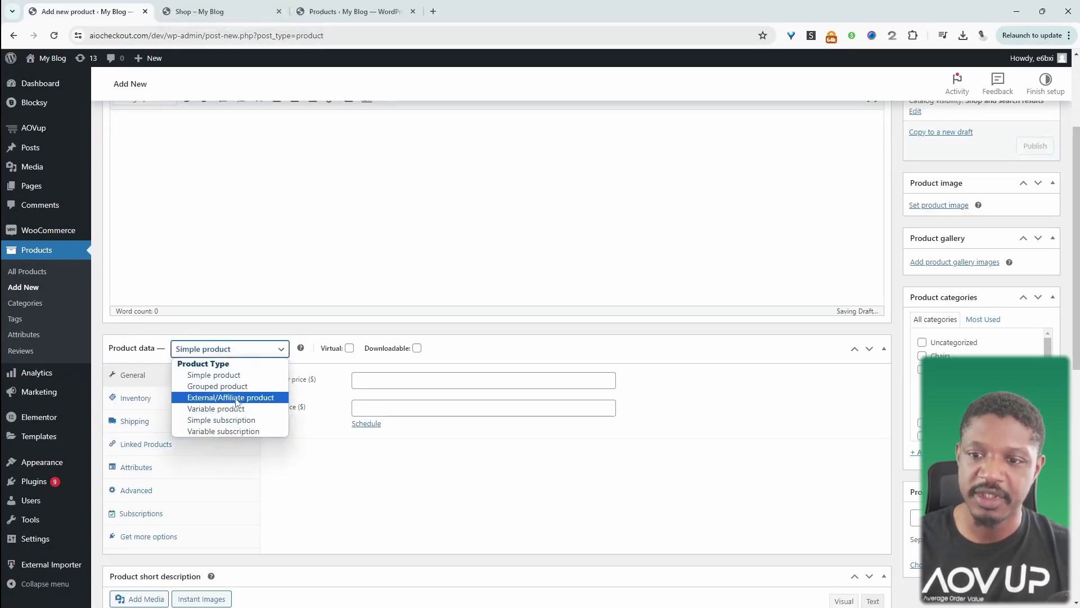
click(235, 420)
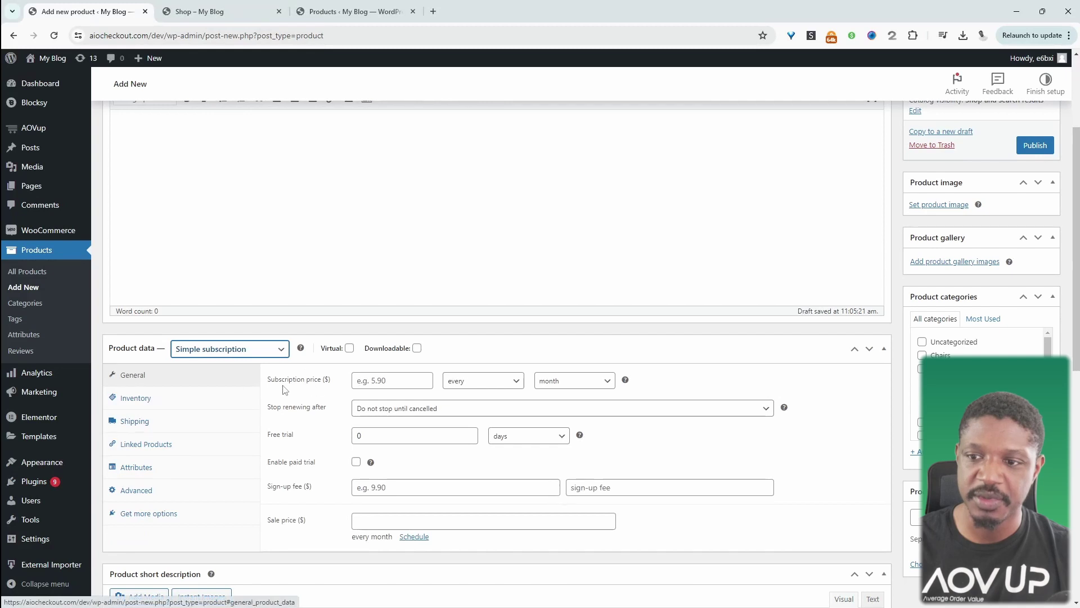
Set the subscription price to $9.97, keeping the billing period at every month.
click(398, 380)
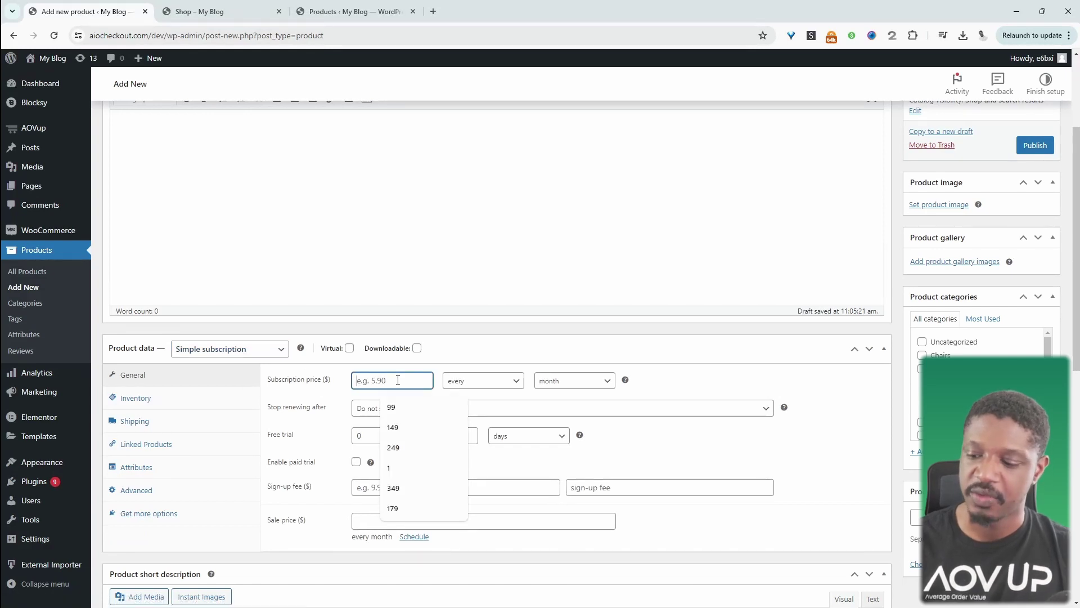
text(9.)
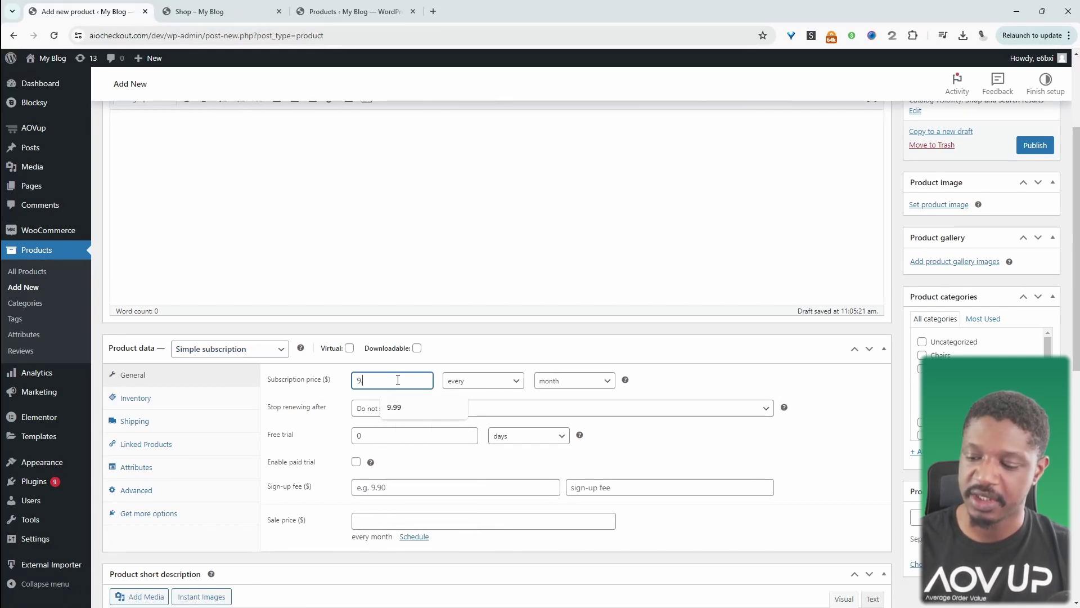
text(97)
click(549, 381)
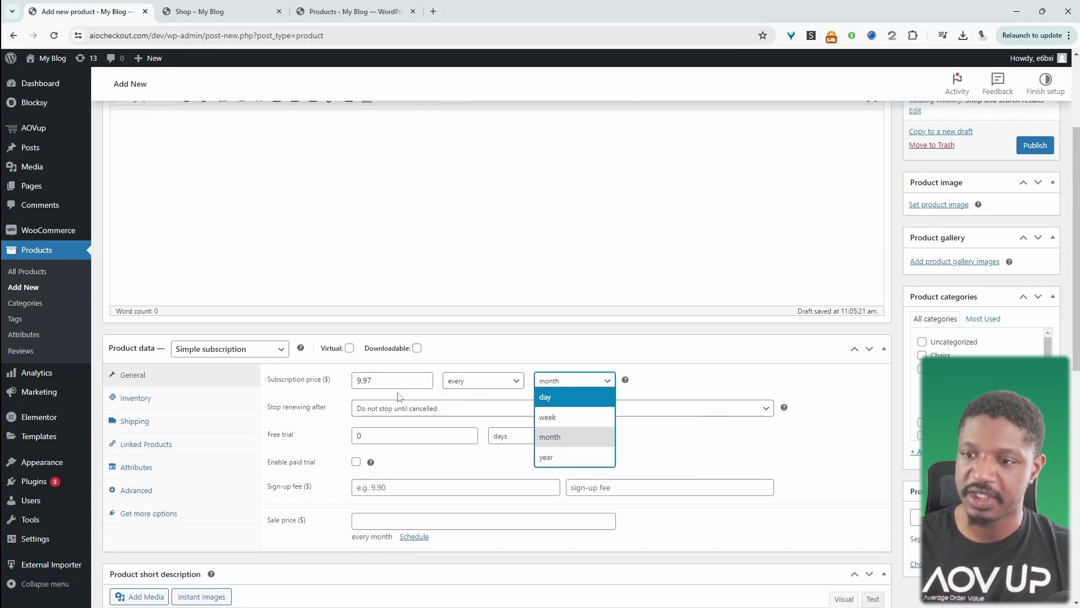
click(331, 426)
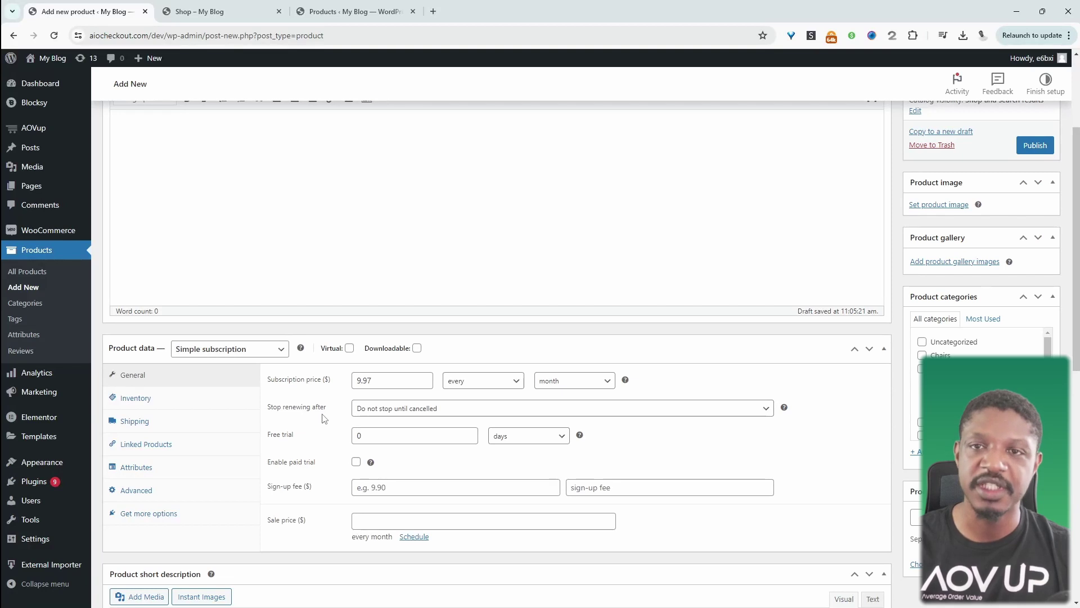
Leave the free trial at 0 days and publish the All Access subscription product.
double_click(382, 437)
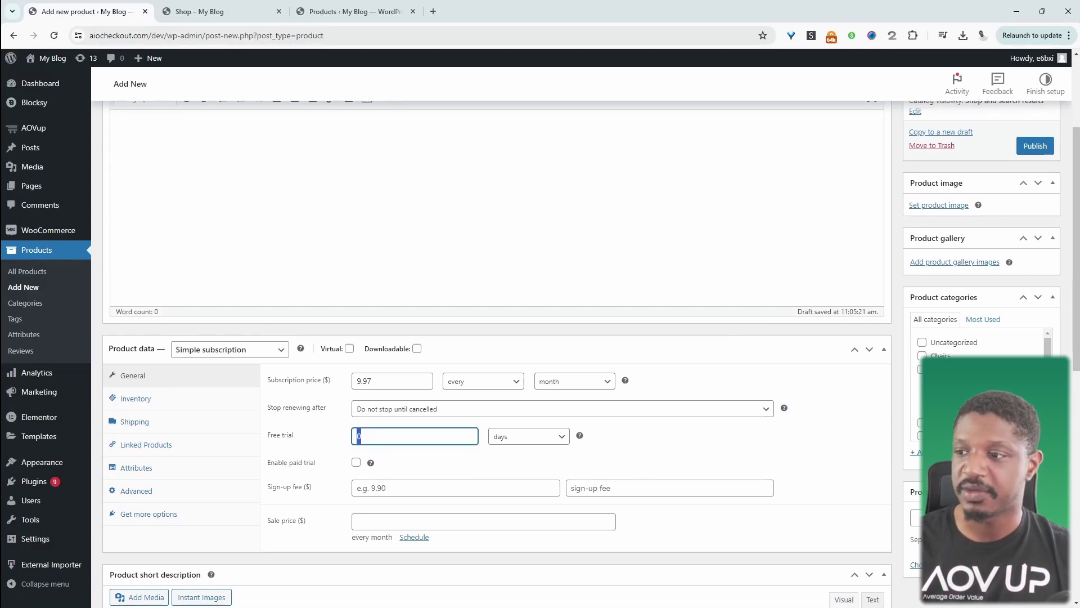
scroll(1035, 311, up, 3)
click(1035, 304)
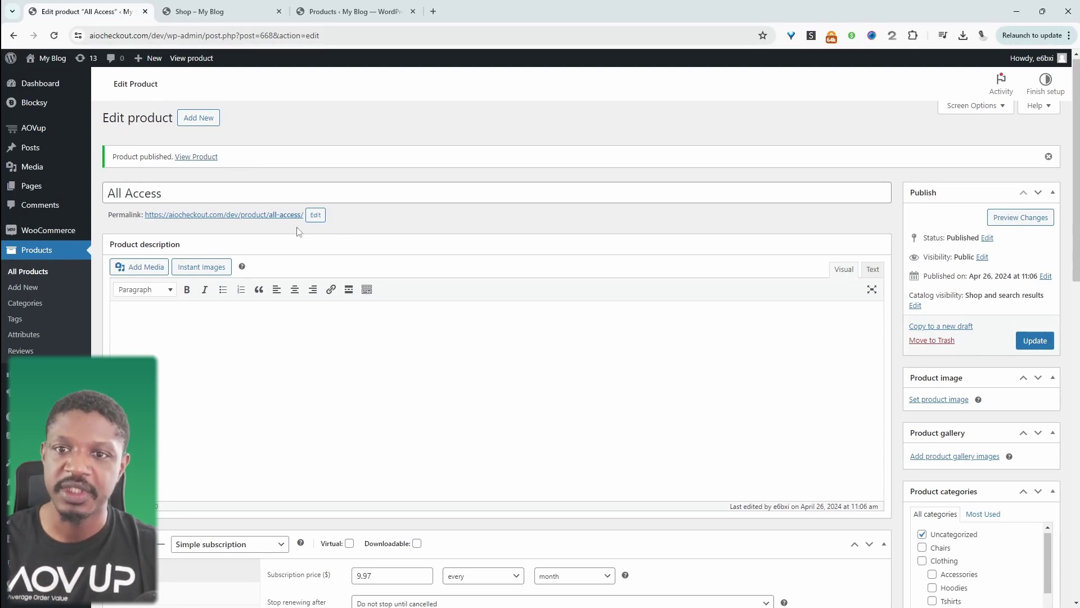
Start a new AovUp membership plan and title it "All Access".
mouse_move(62, 133)
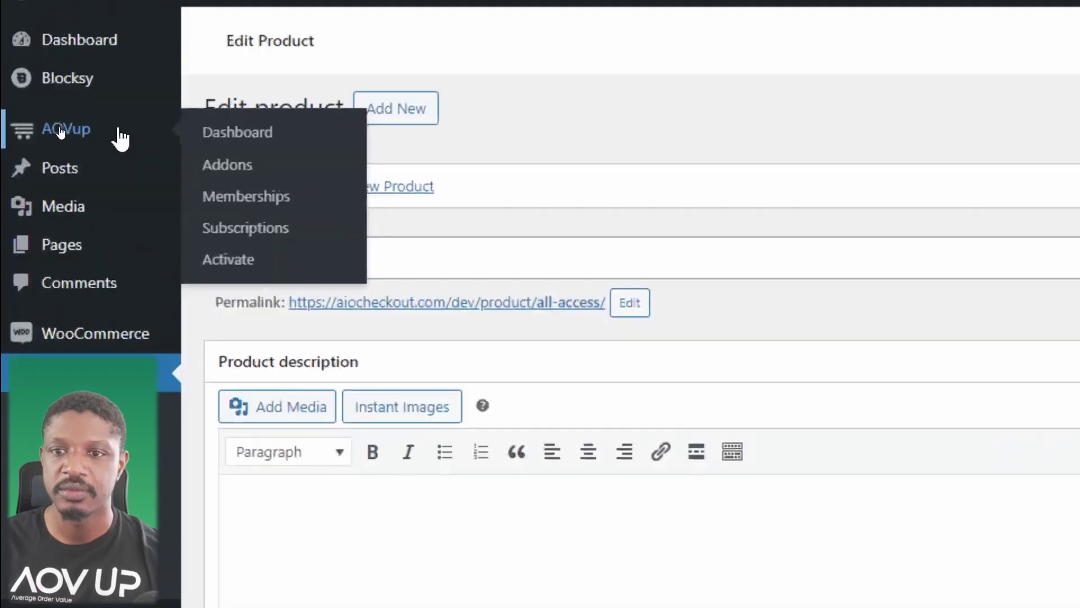
click(283, 199)
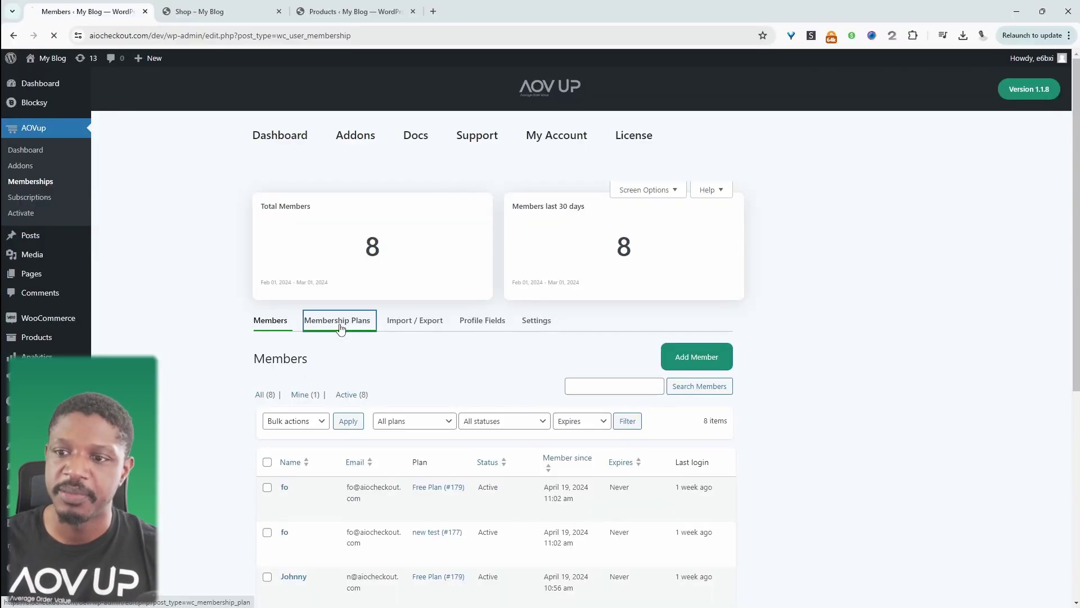
click(337, 318)
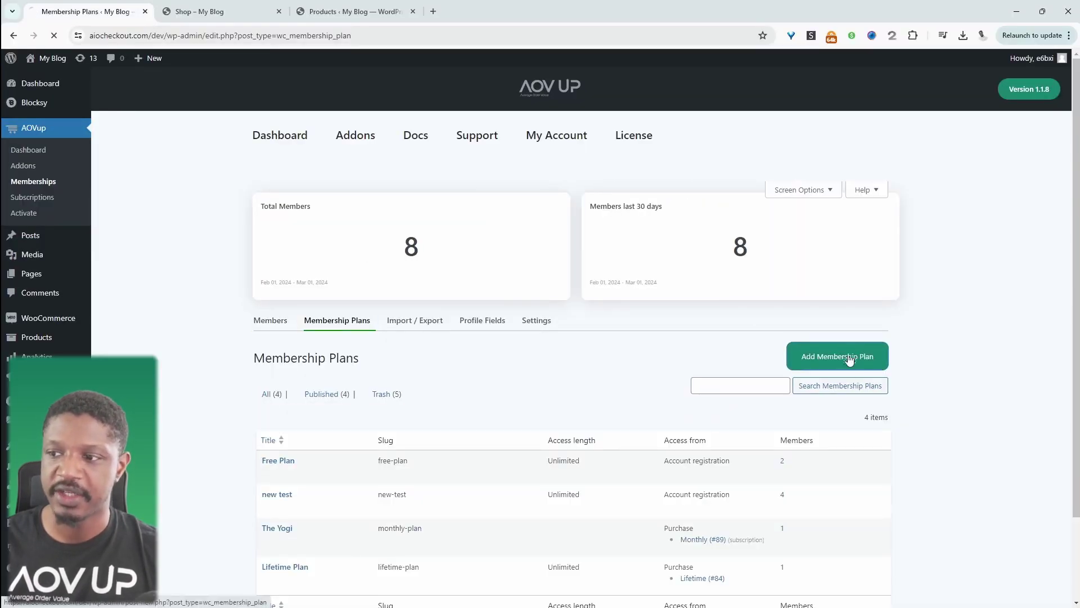
click(814, 361)
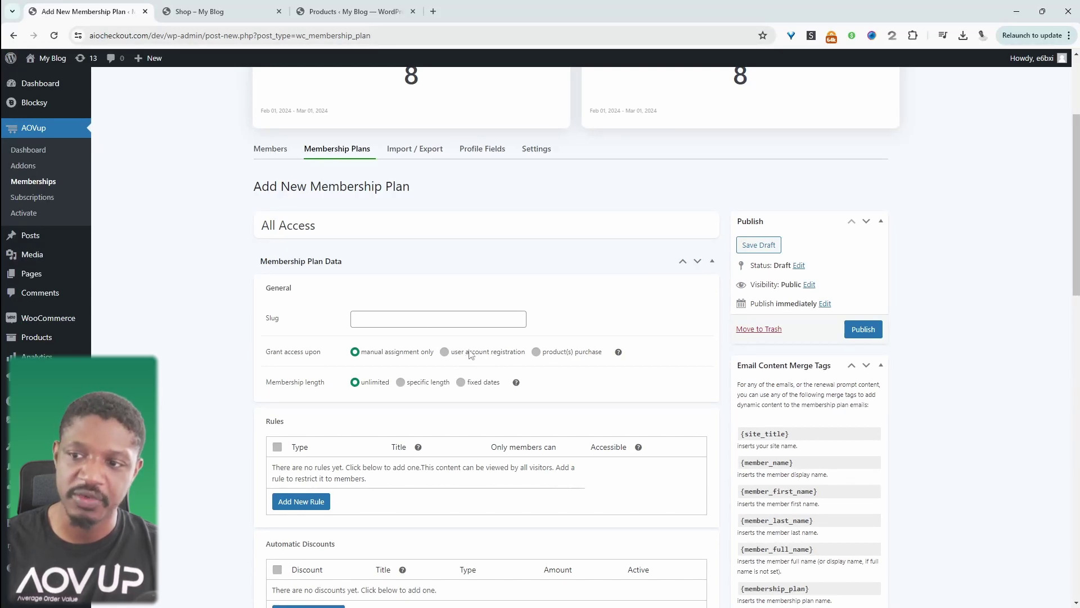
Grant the plan's access upon product purchase and assign the All Access product to it.
click(538, 354)
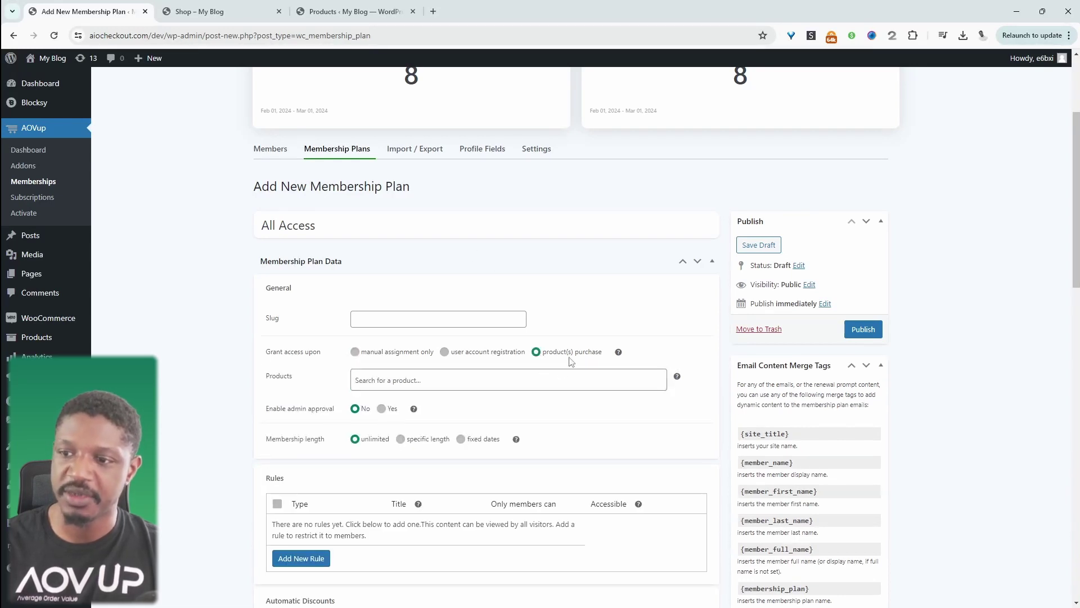
click(444, 381)
text(a)
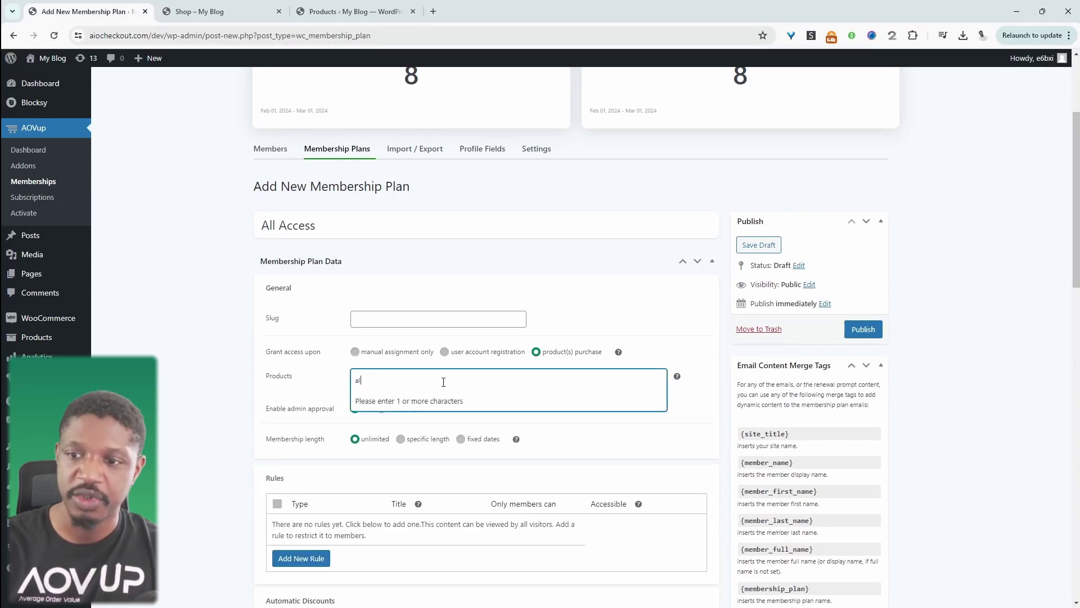
text(ll)
click(394, 400)
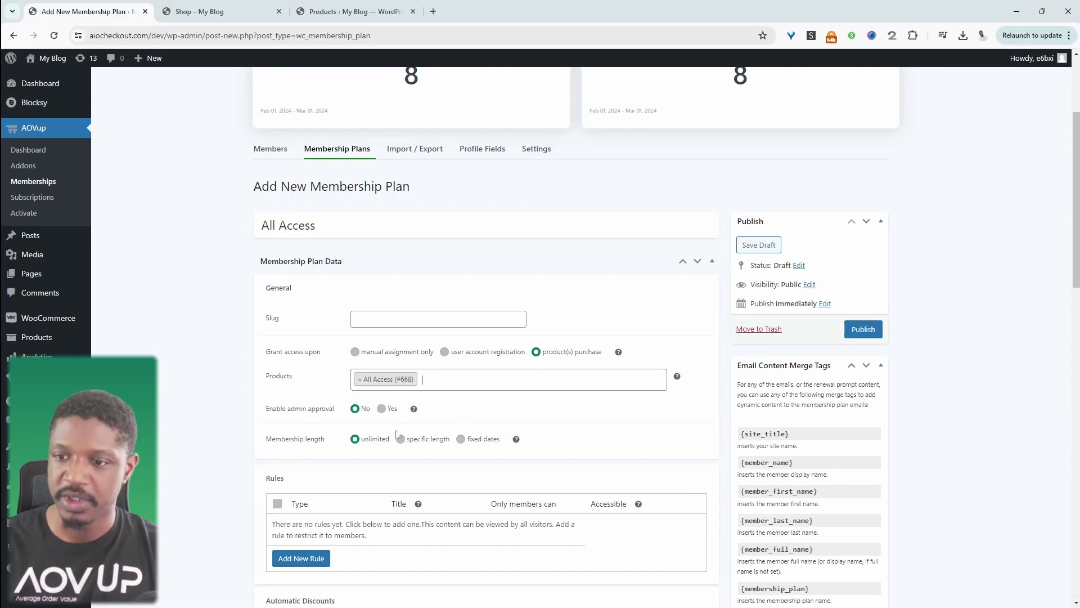
scroll(302, 328, down, 2)
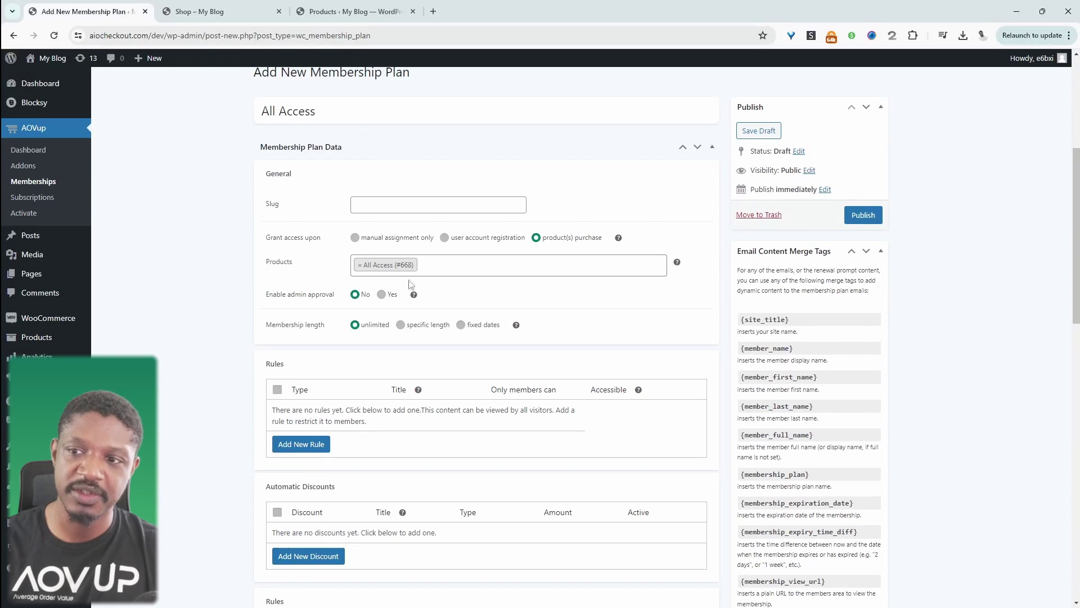
click(411, 328)
click(466, 347)
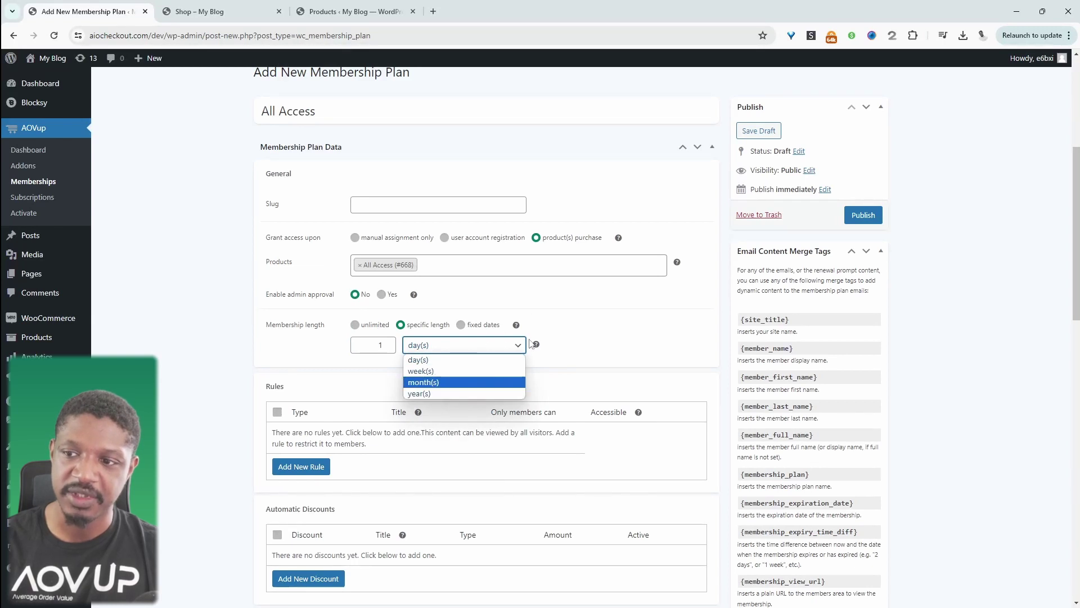
click(374, 326)
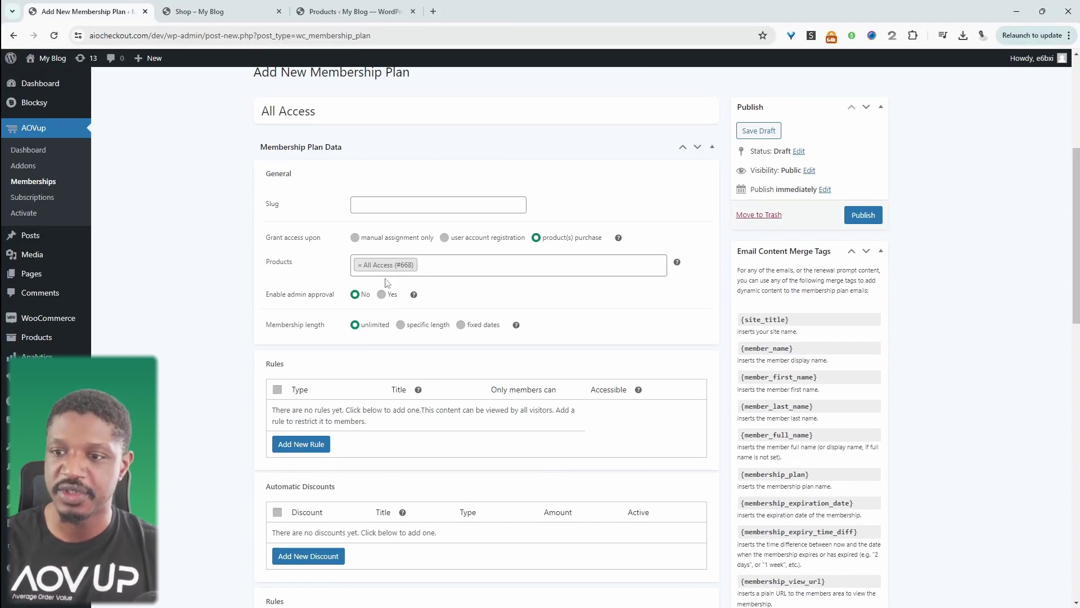
Add a plan rule that lets only members view the Templates product category, accessible immediately.
scroll(360, 304, down, 2)
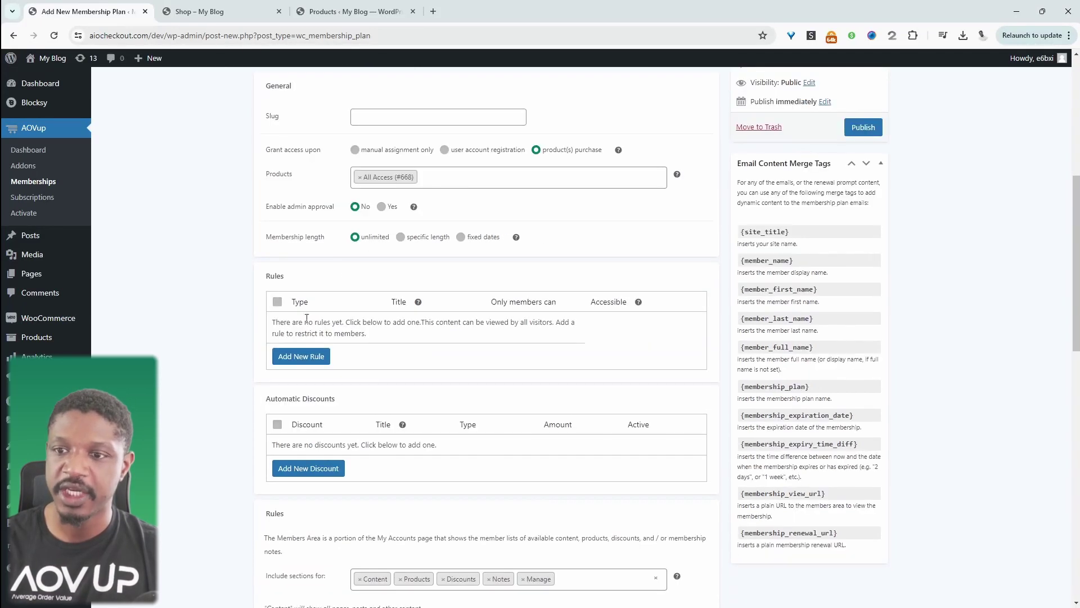
click(302, 358)
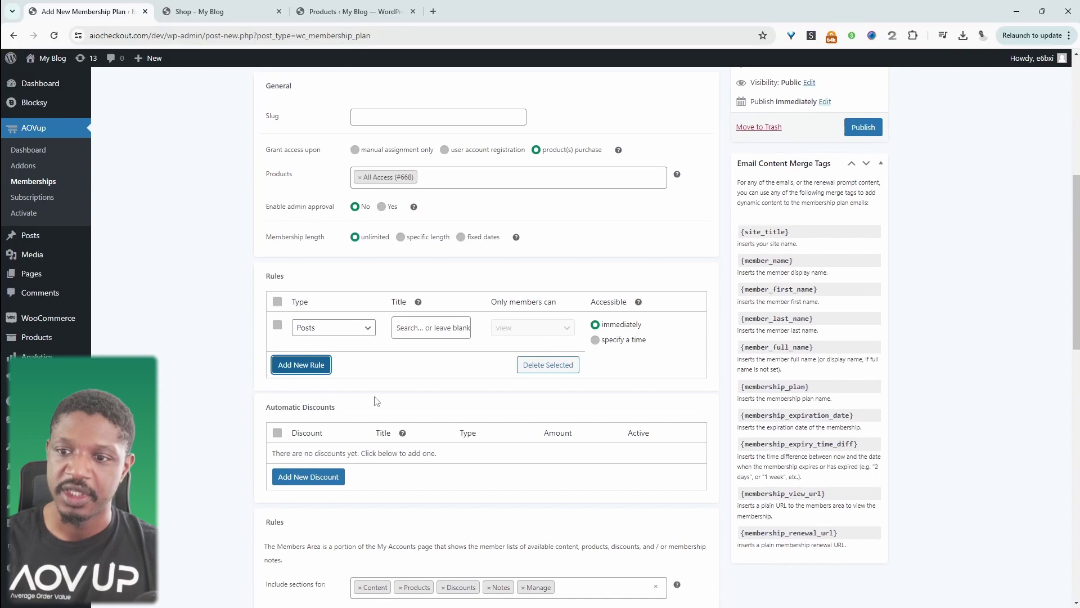
click(352, 328)
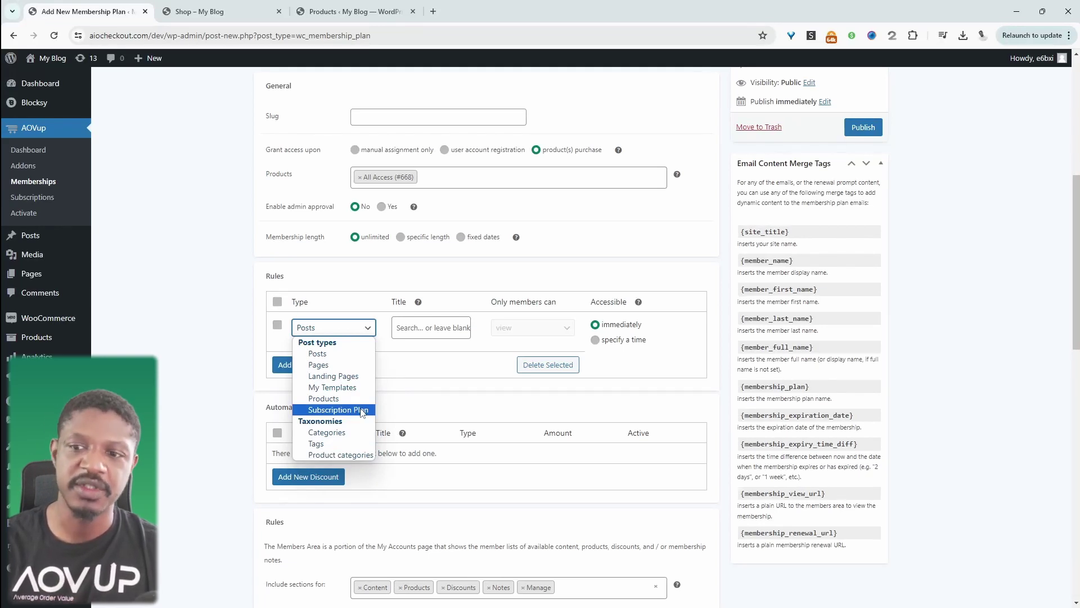
click(323, 398)
click(333, 327)
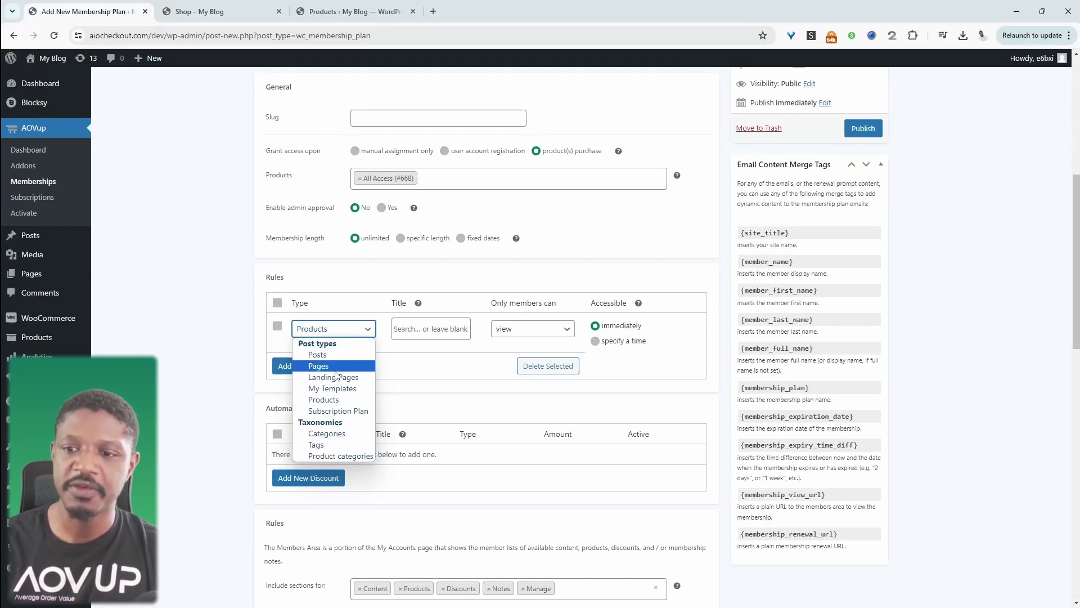
click(338, 456)
click(435, 331)
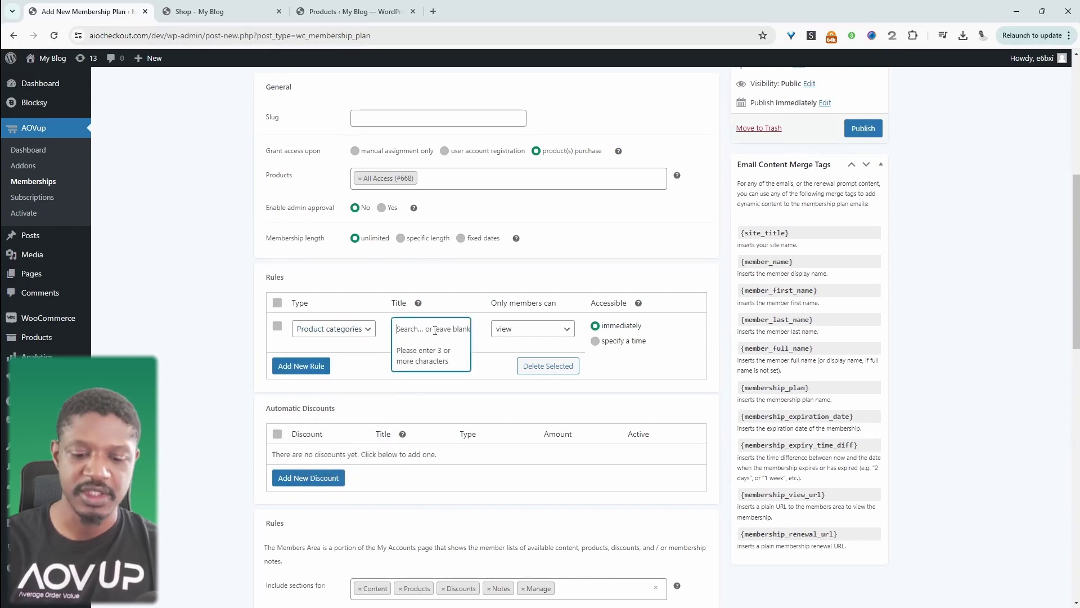
text(temp)
key(Return)
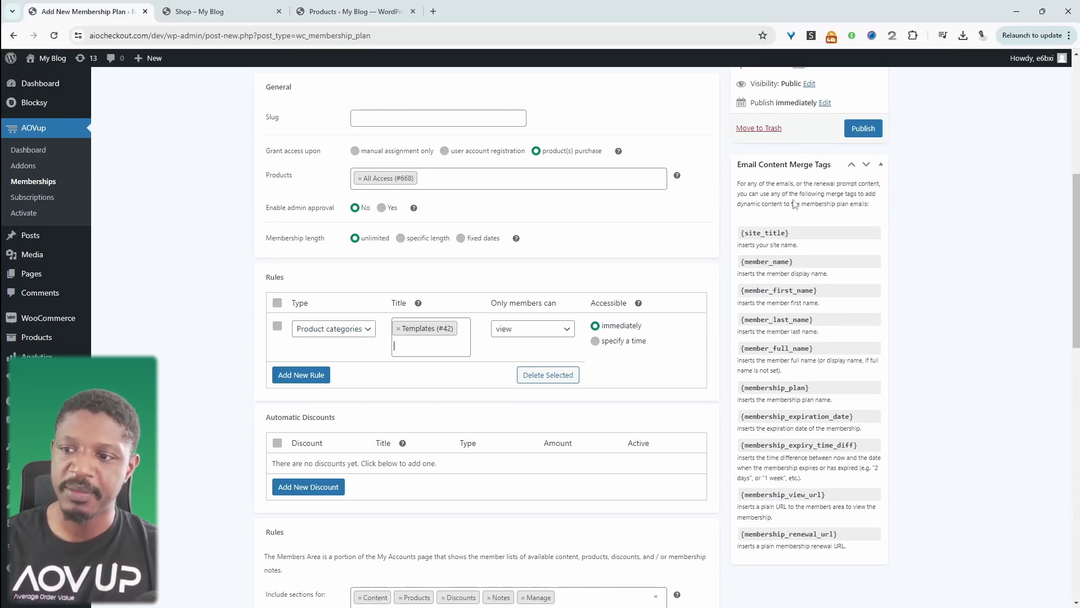
click(544, 338)
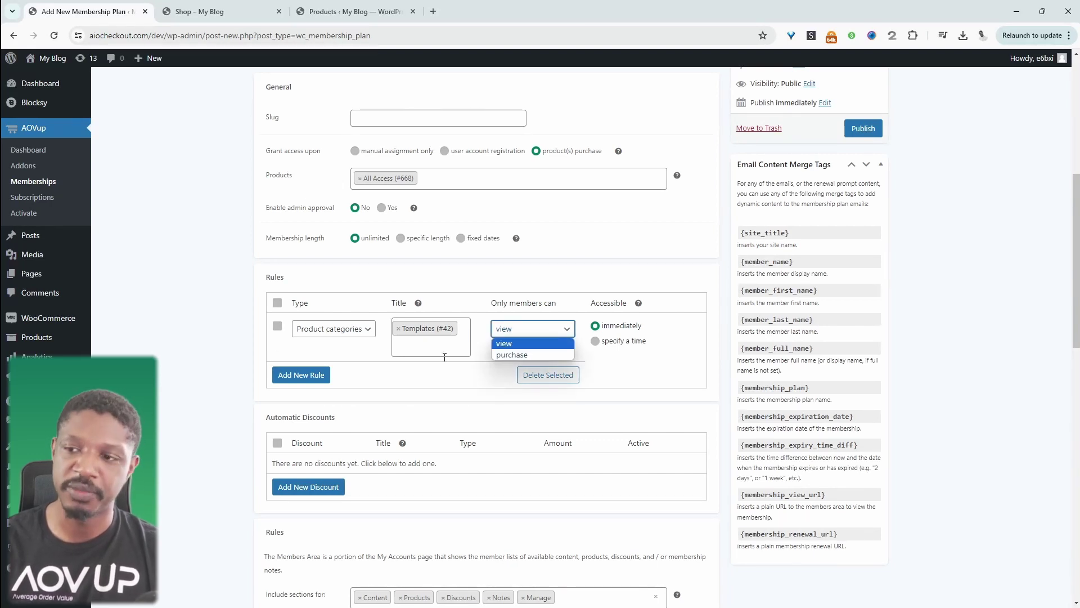
Review the products on the storefront Shop page against the plan's access product and category rule.
click(200, 11)
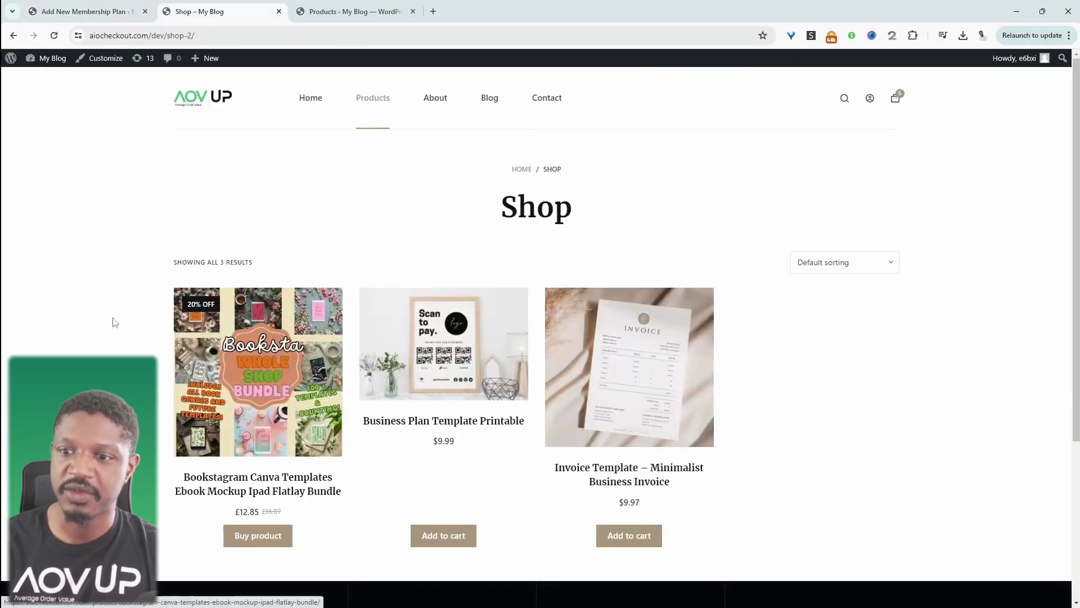
scroll(244, 441, down, 2)
scroll(480, 388, up, 1)
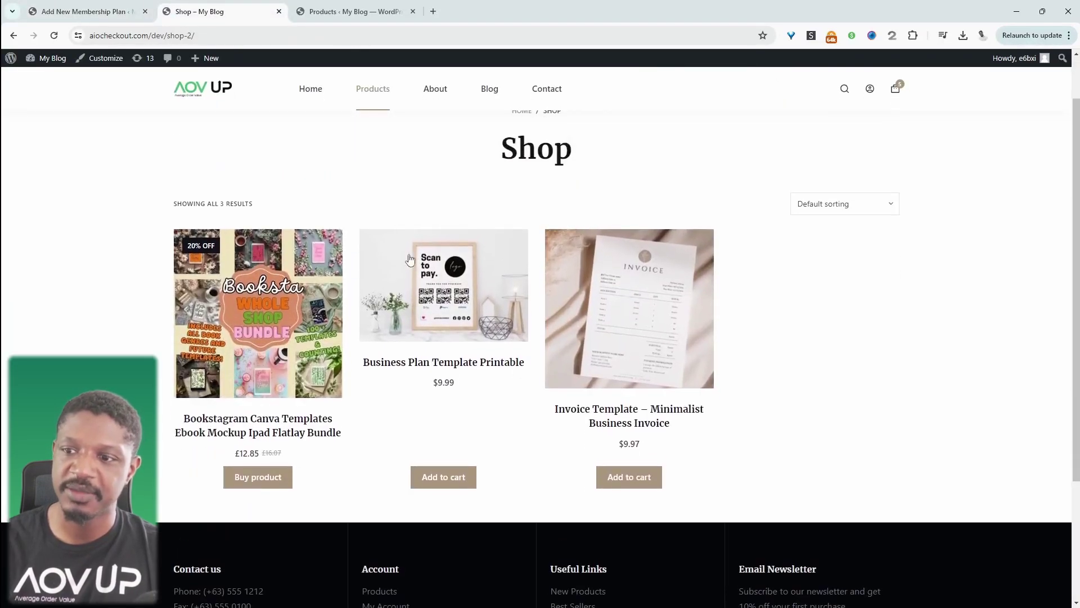
drag(263, 456, 250, 455)
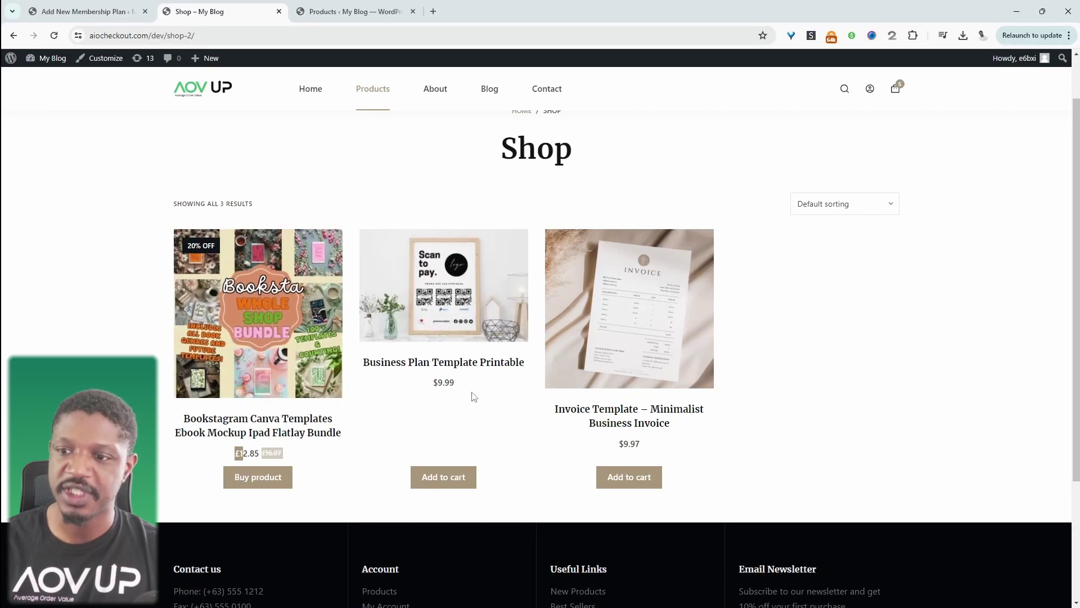
click(73, 4)
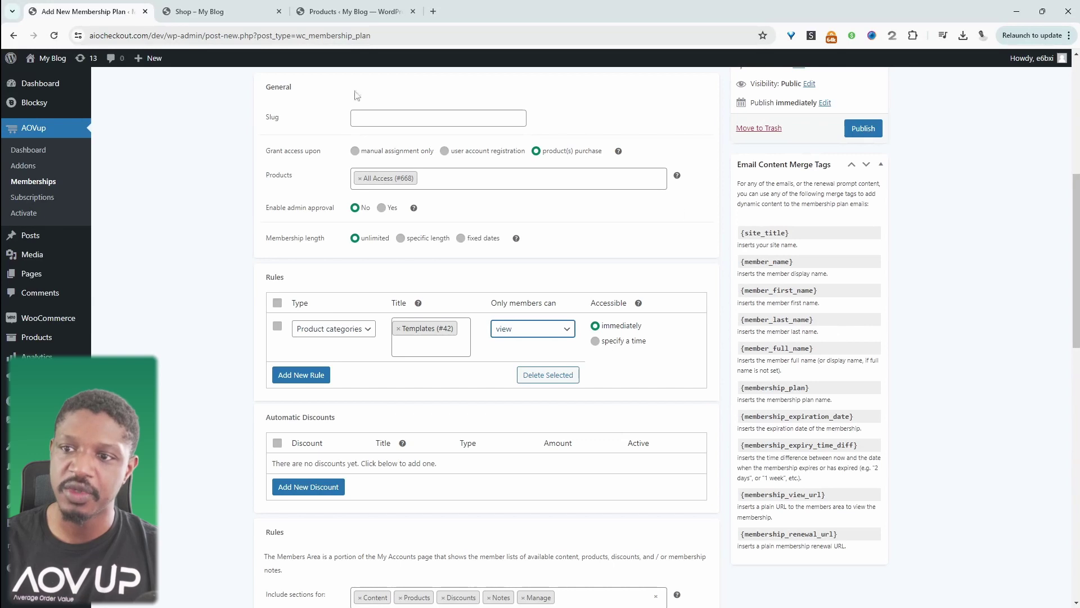
scroll(365, 258, up, 1)
scroll(365, 259, up, 2)
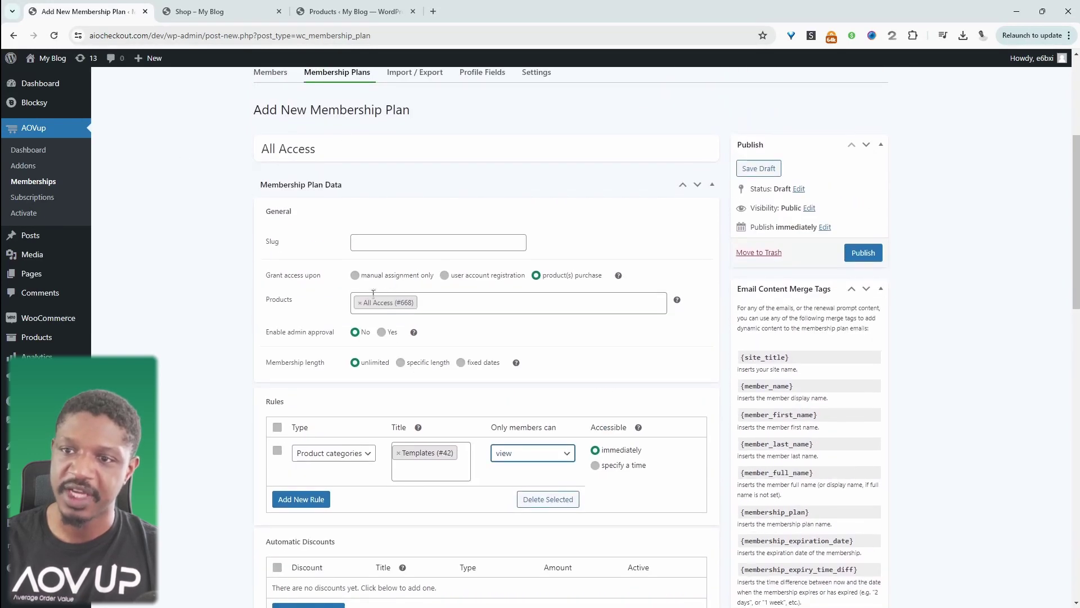
click(202, 11)
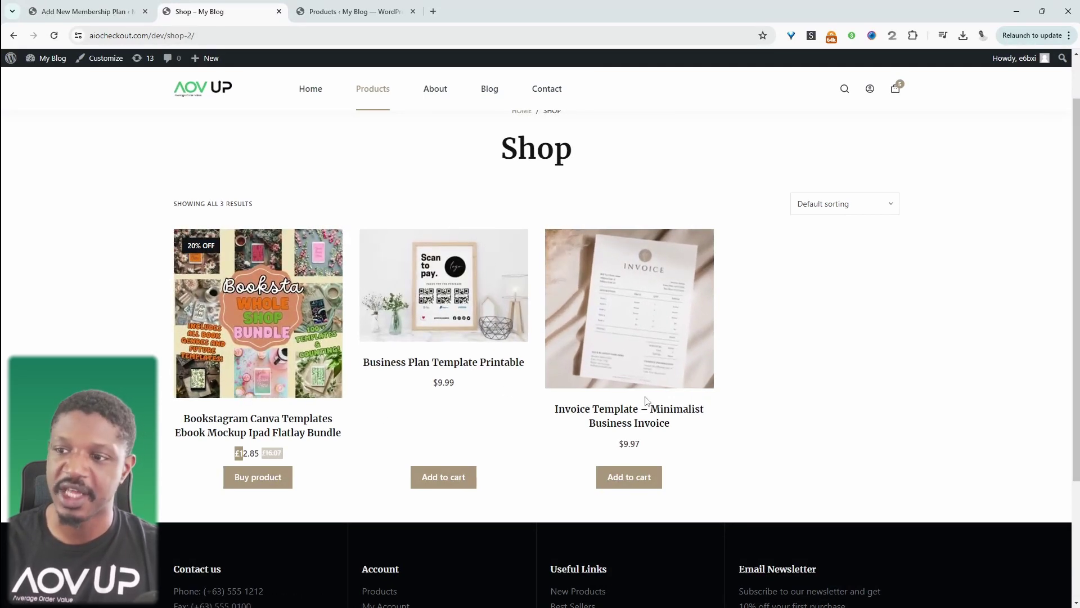
click(107, 9)
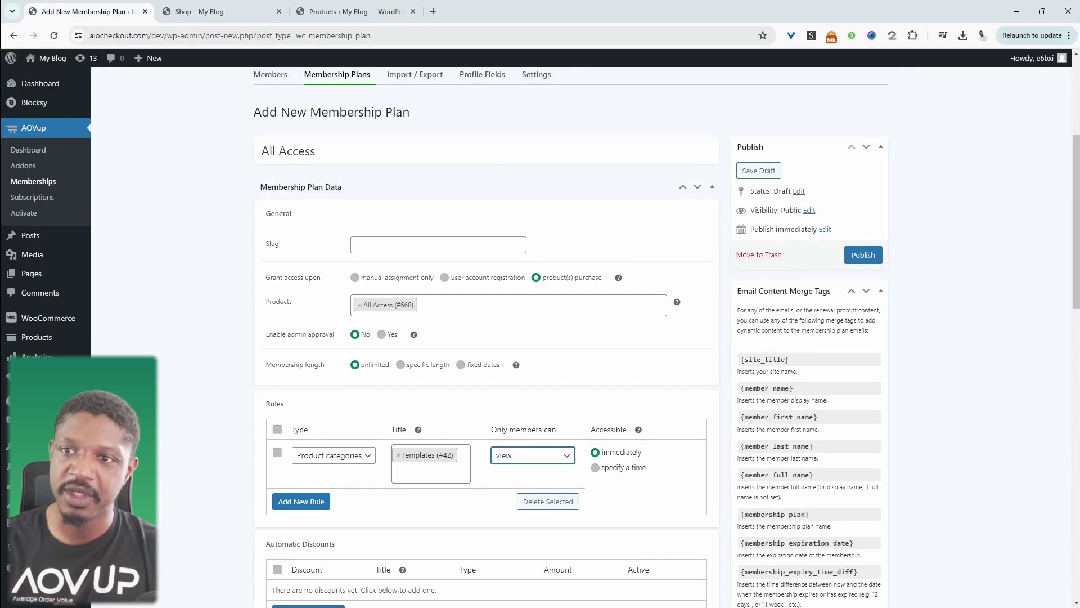
click(198, 10)
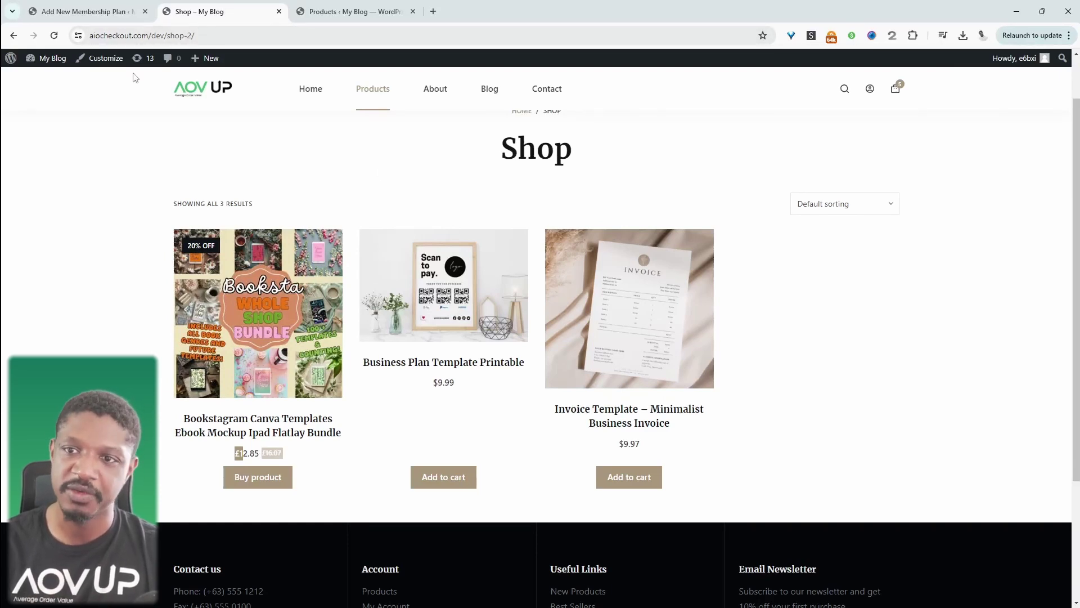
key(ctrl+shift+Tab)
Replace the Templates category rule with a Pages rule restricting the Downloadables page, accessible immediately.
click(277, 453)
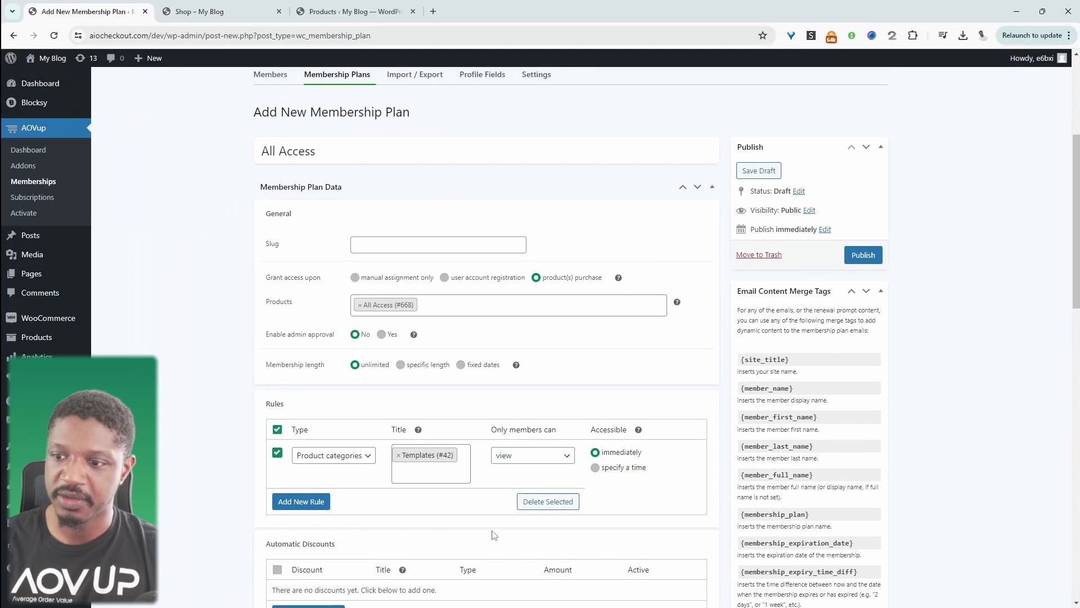
click(548, 501)
click(302, 488)
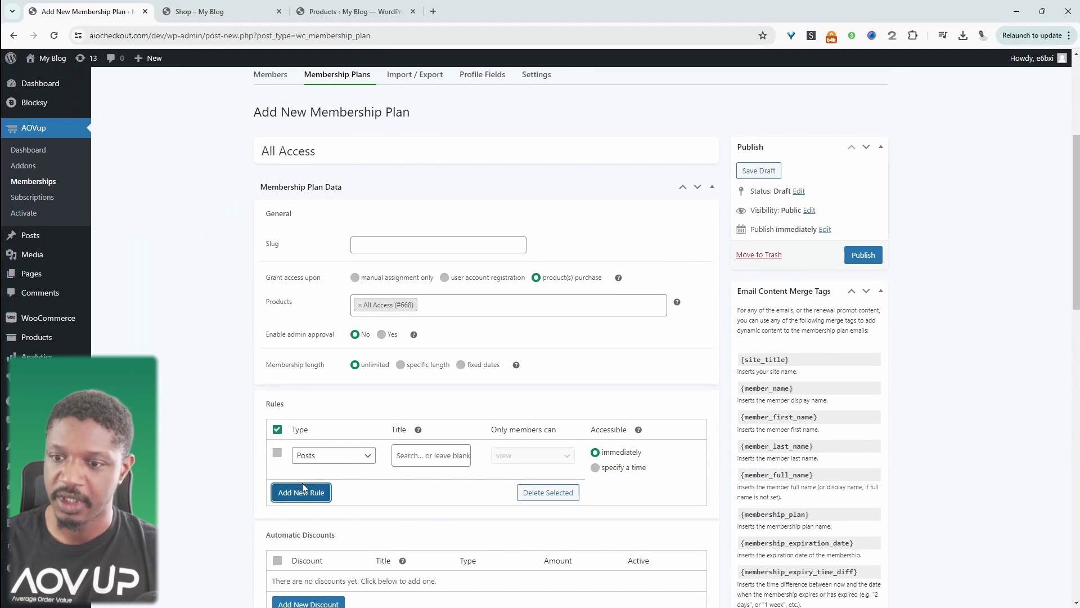
click(331, 457)
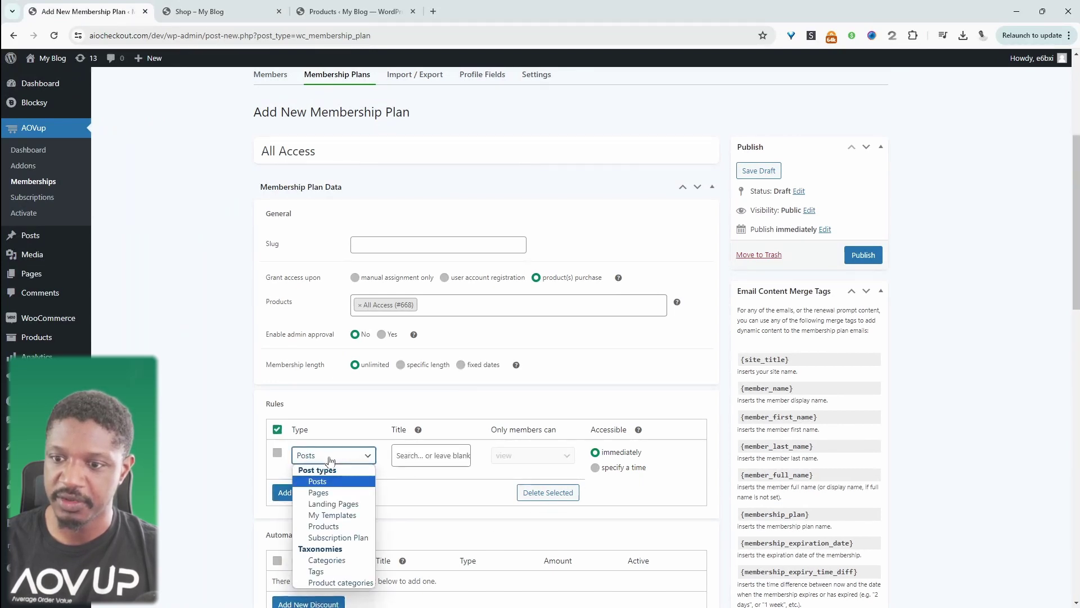
click(333, 493)
click(434, 457)
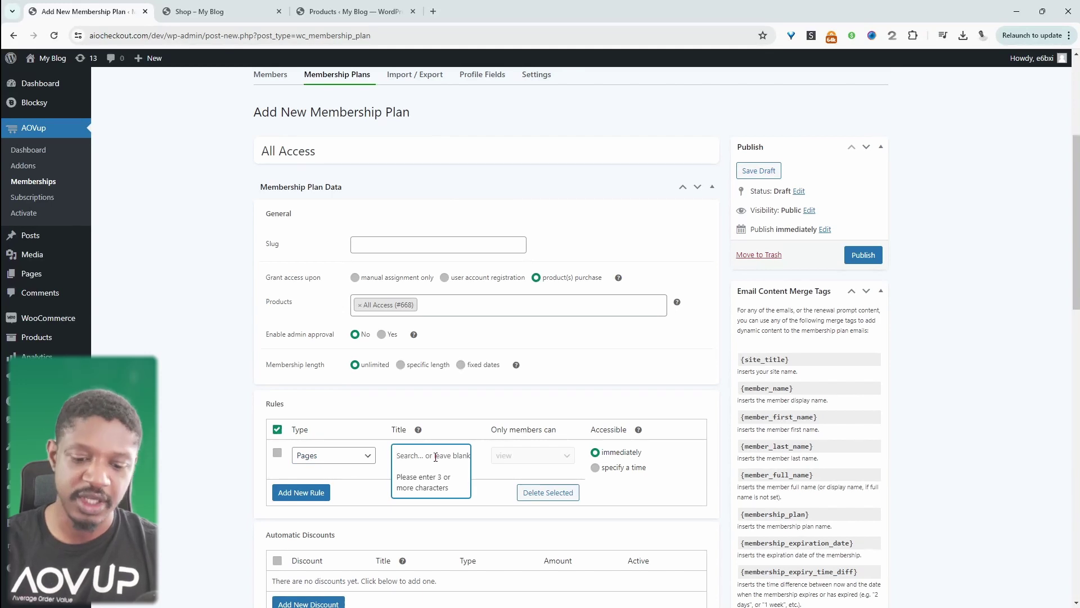
text(down)
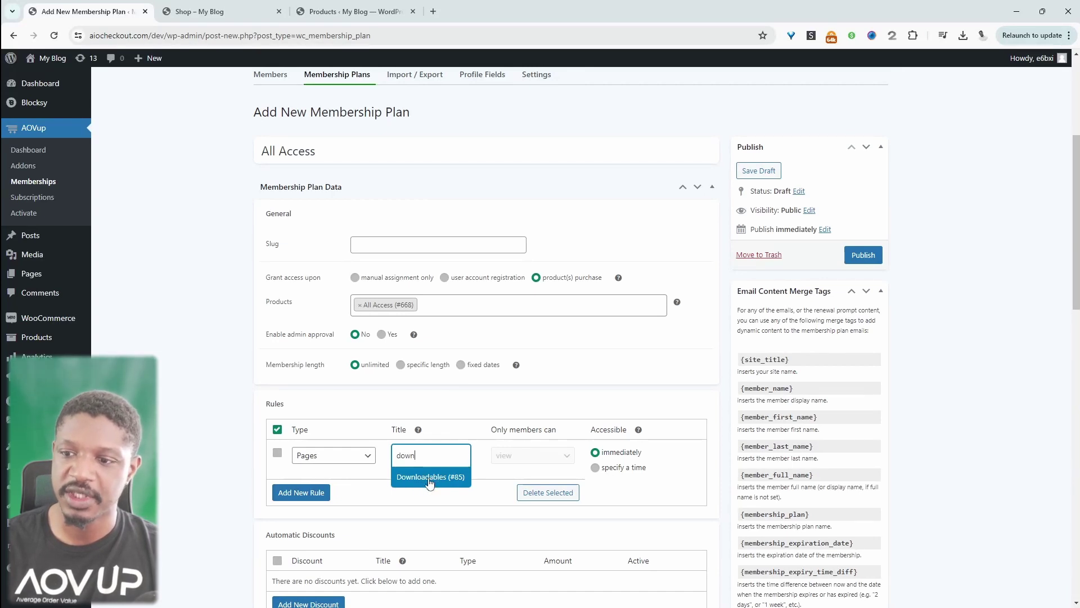
click(431, 483)
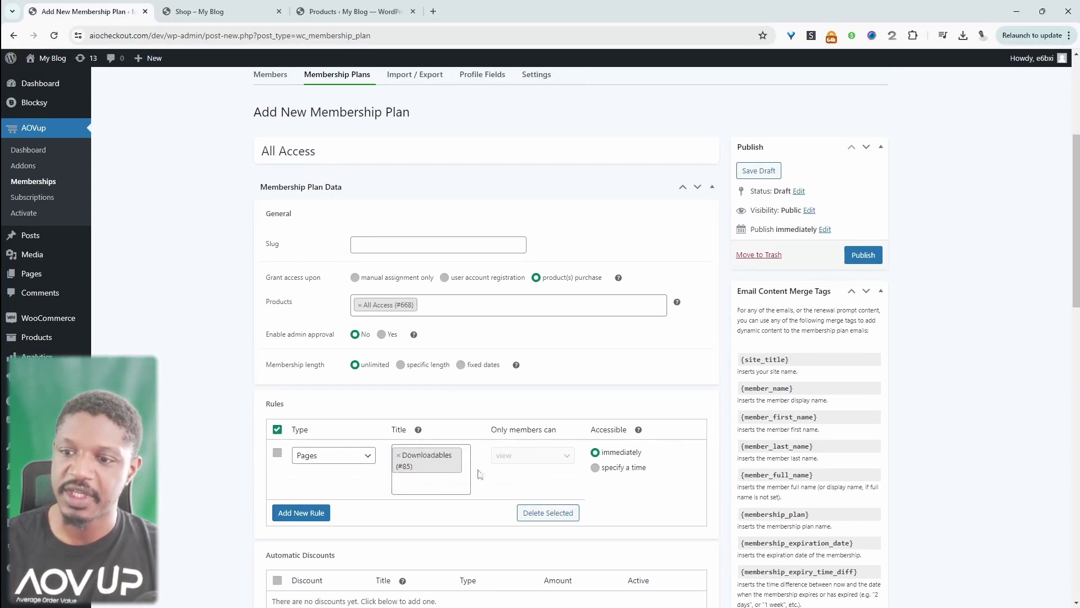
Publish the All Access membership plan.
triple_click(313, 149)
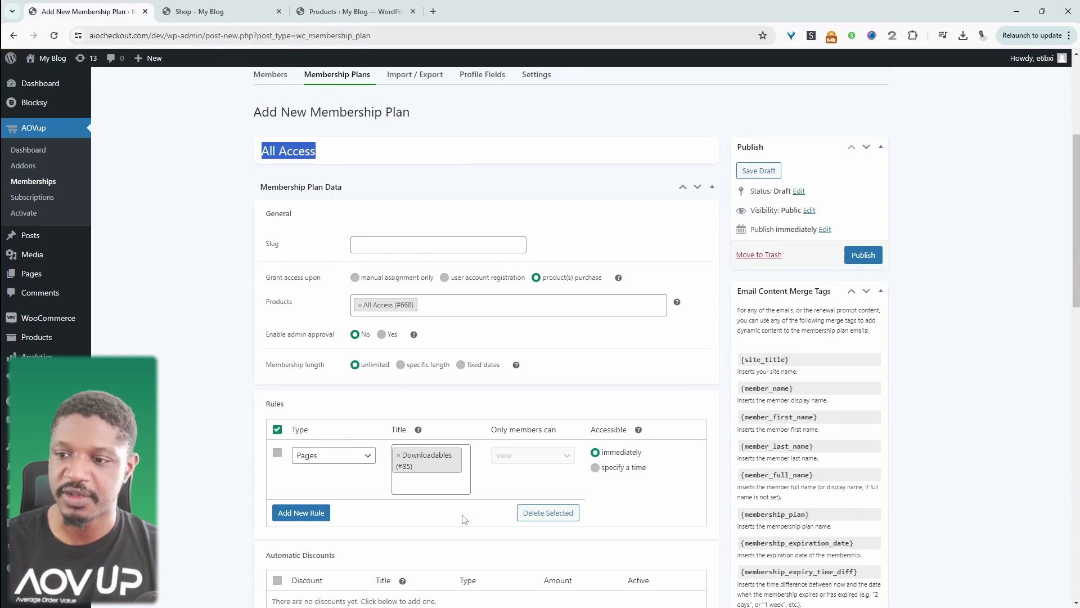
scroll(464, 518, down, 7)
scroll(478, 417, up, 10)
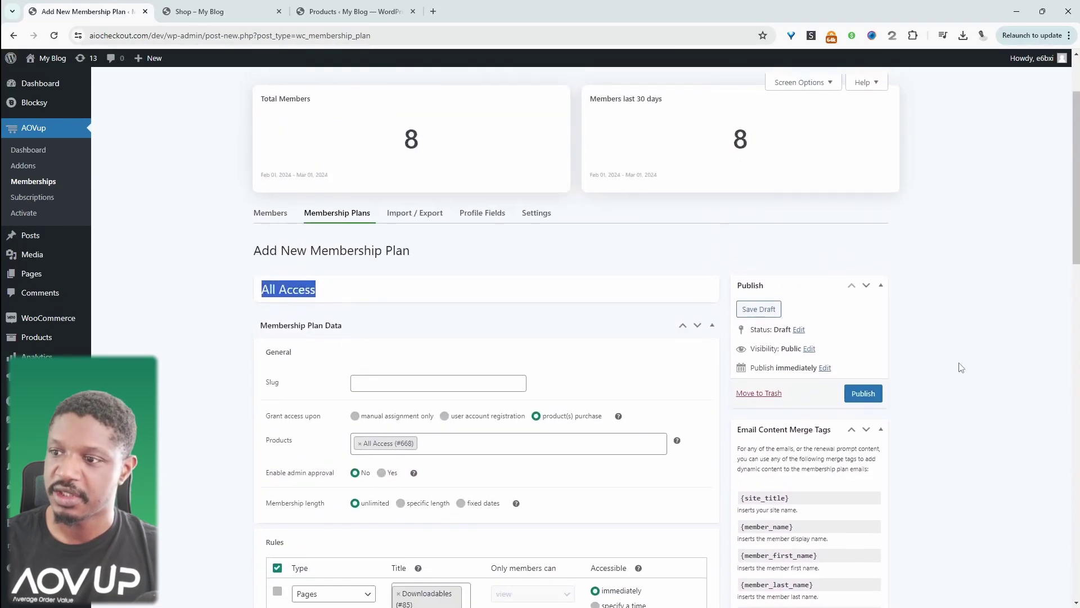
click(863, 392)
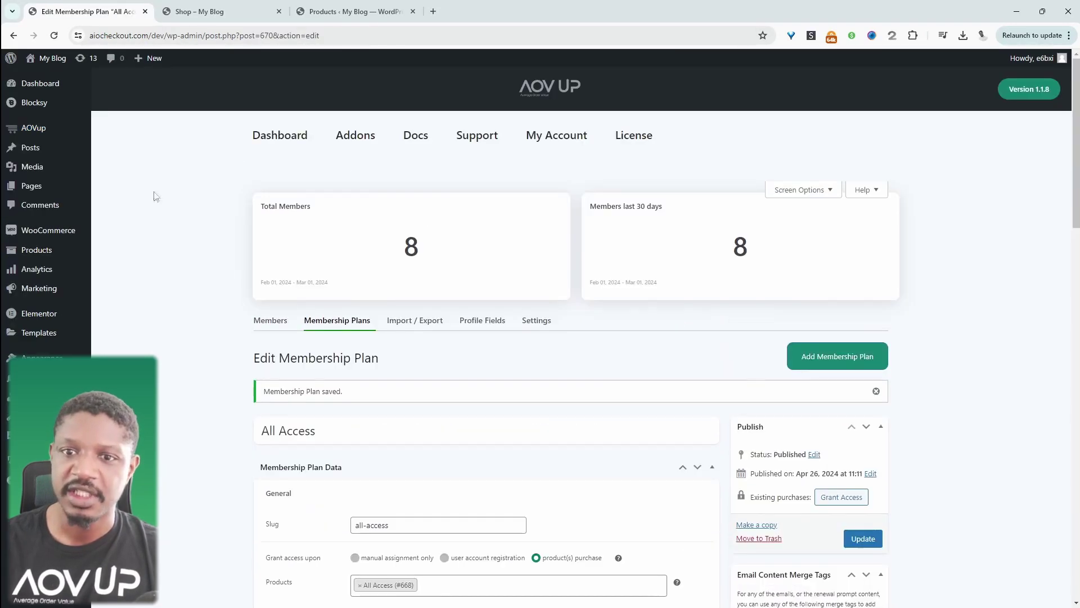
Open the site's page list in a new tab and view the live Downloadables page from it.
mouse_move(42, 189)
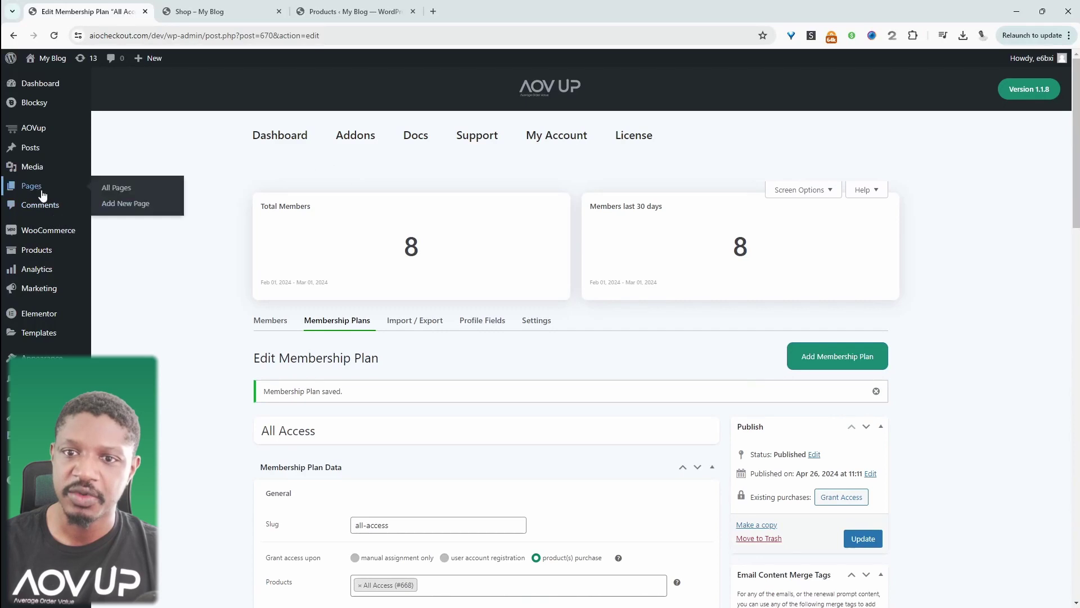
middle_click(116, 189)
key(ctrl+Tab)
scroll(191, 439, down, 4)
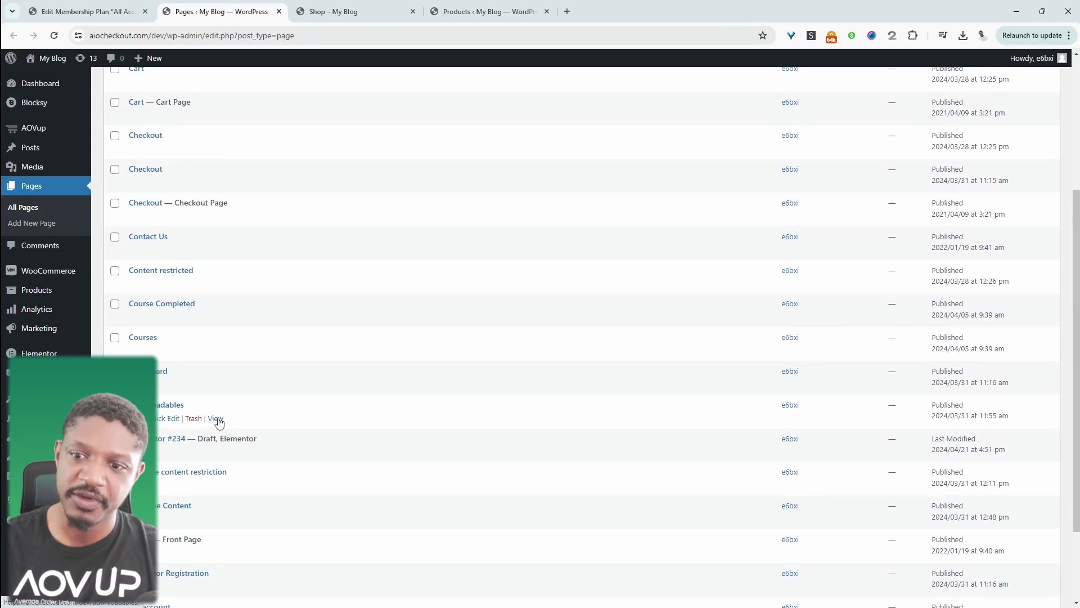
click(217, 421)
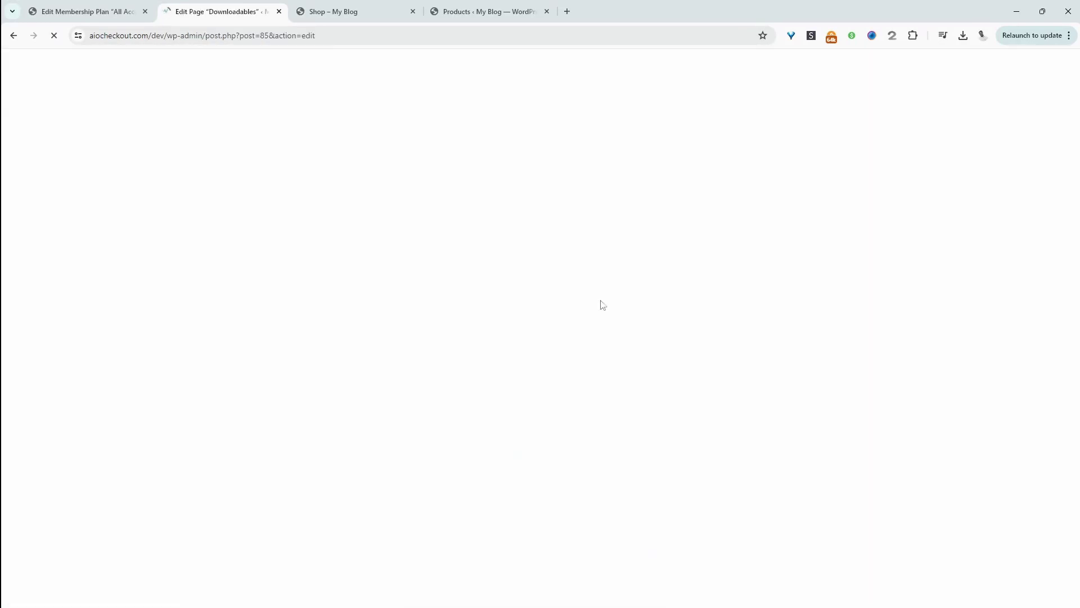
scroll(675, 355, down, 3)
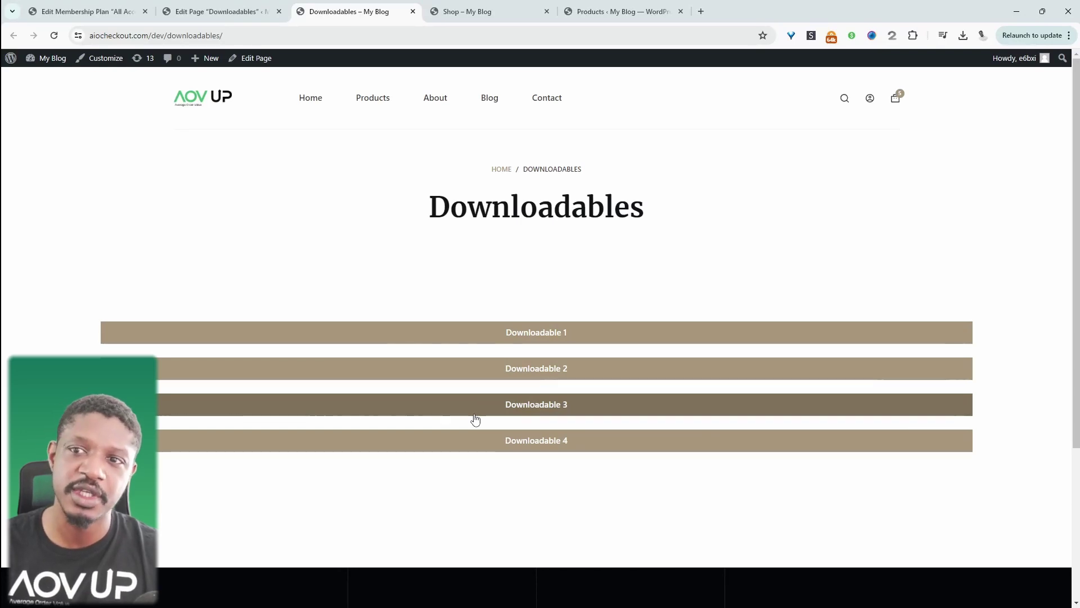
Check aiocheckout.com/dev/downloadables/ in an incognito window and follow its purchase link to the All Access product.
click(349, 33)
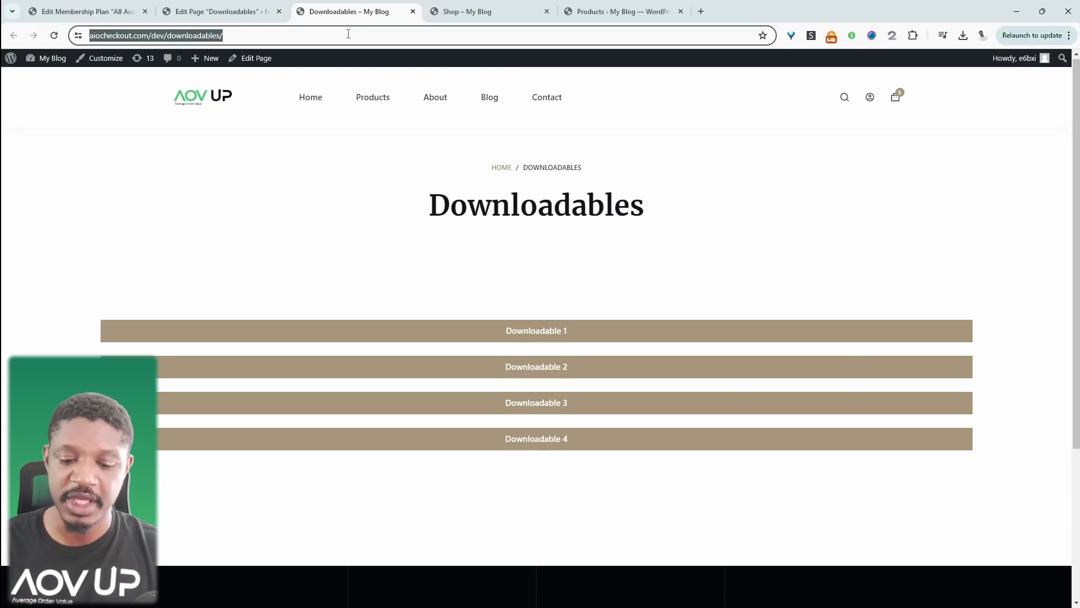
key(ctrl+shift+n)
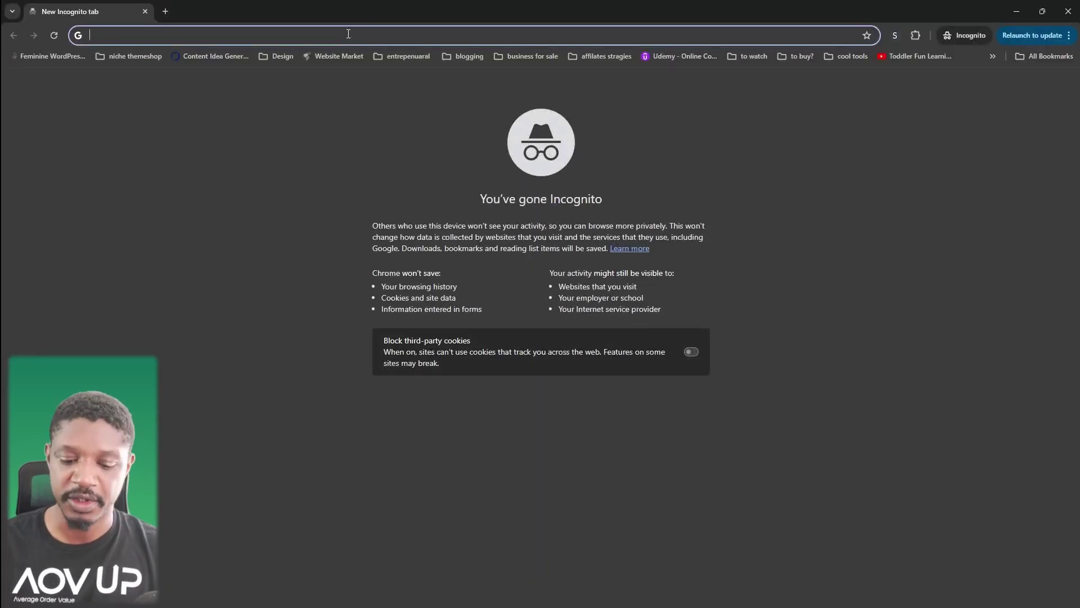
text(aiocheckout.com/dev/downloadables/)
key(Return)
drag(210, 251, 286, 256)
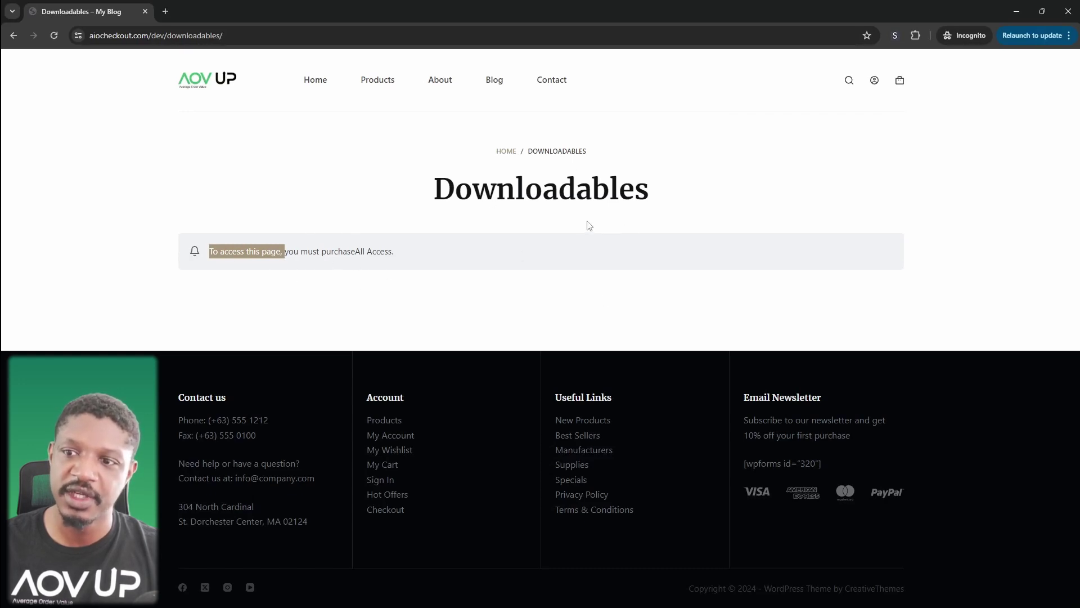
click(380, 256)
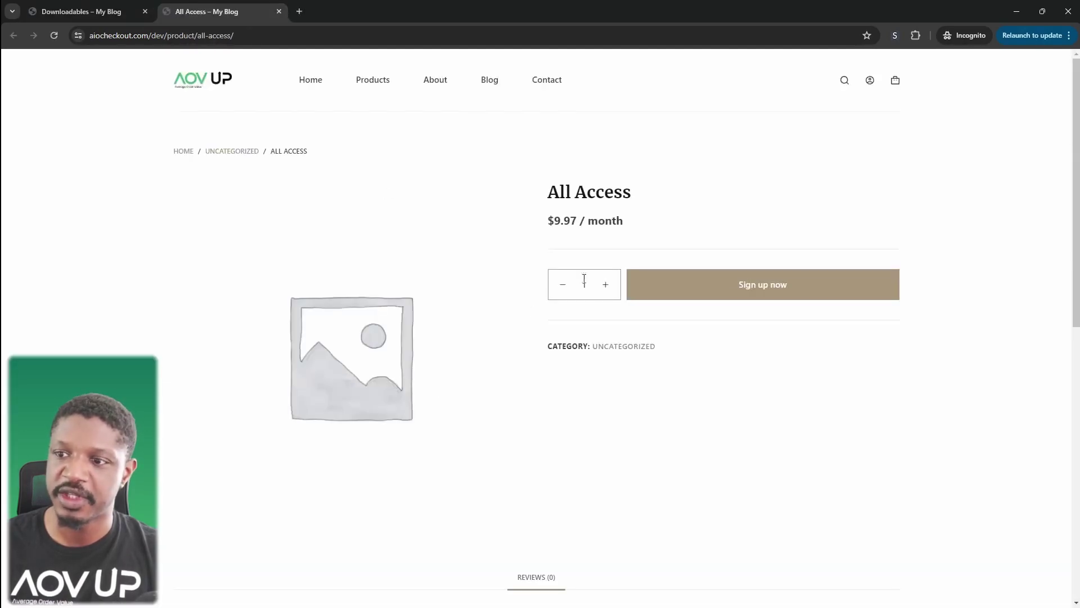
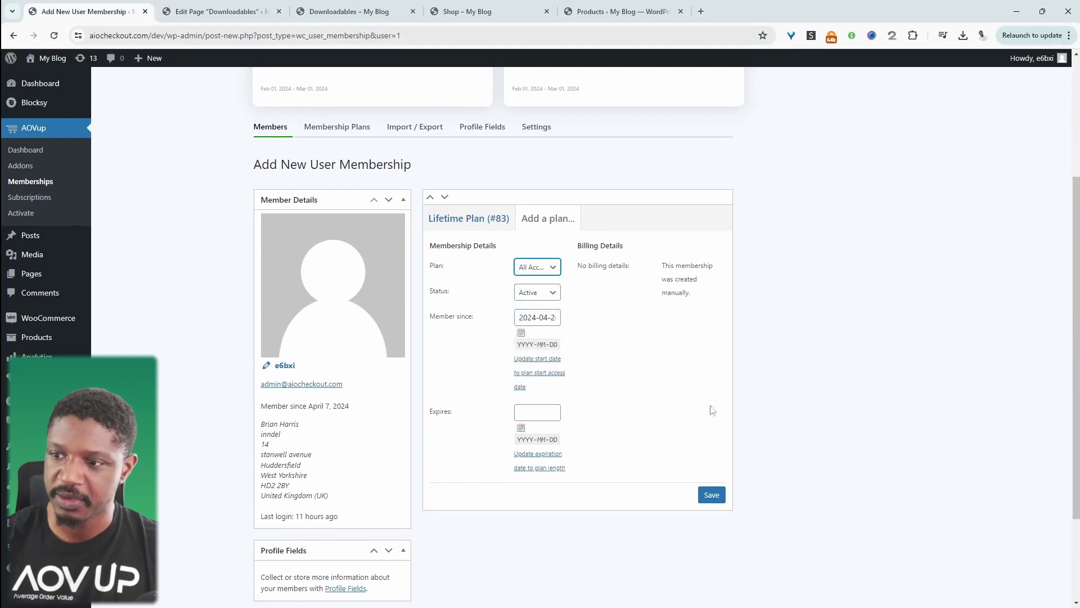
Save the admin user's active All Access membership and delete the same user's Lifetime Plan membership.
click(710, 496)
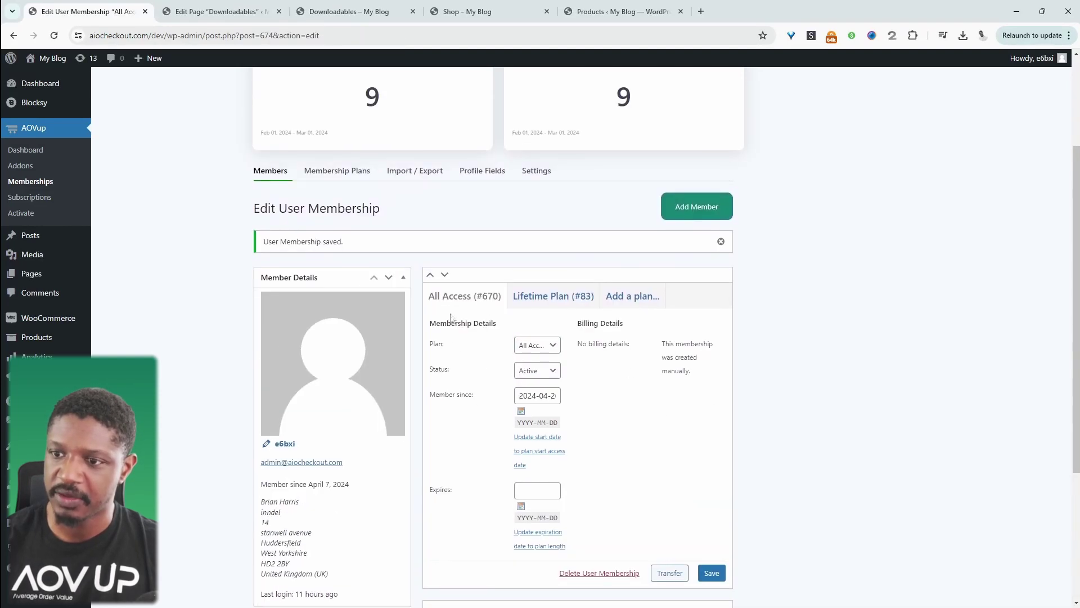
click(548, 304)
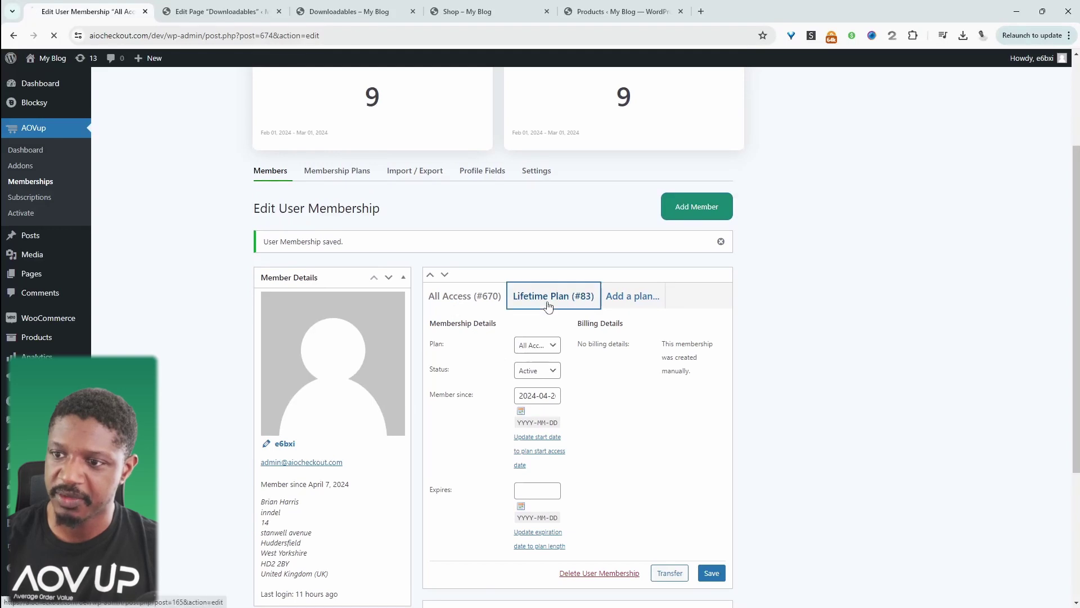
scroll(636, 413, down, 4)
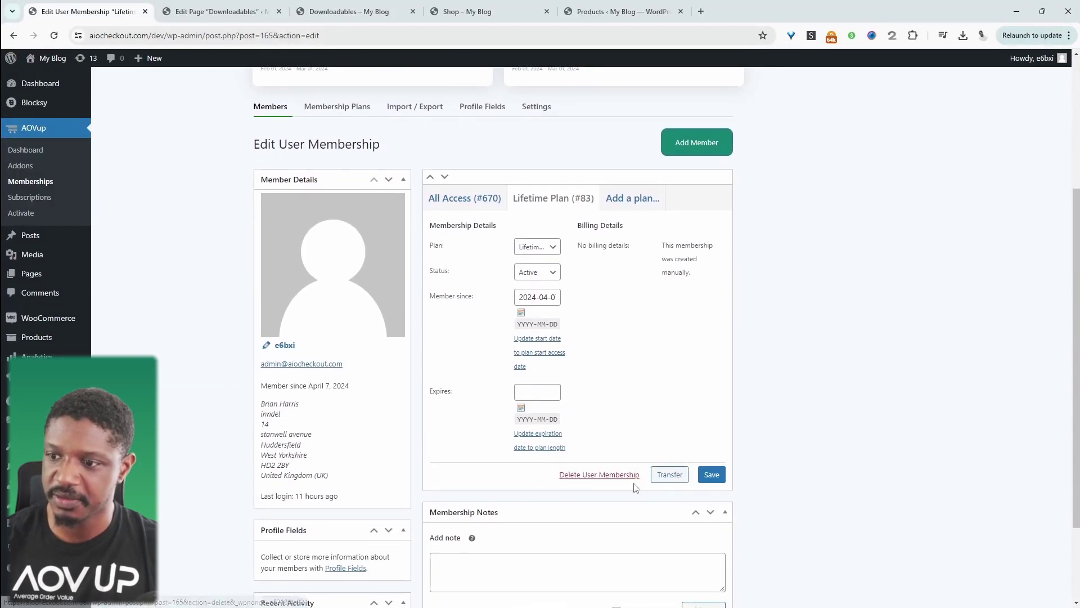
click(597, 483)
Open the live site in a new tab and view the All Access membership's content list in My account.
mouse_move(52, 58)
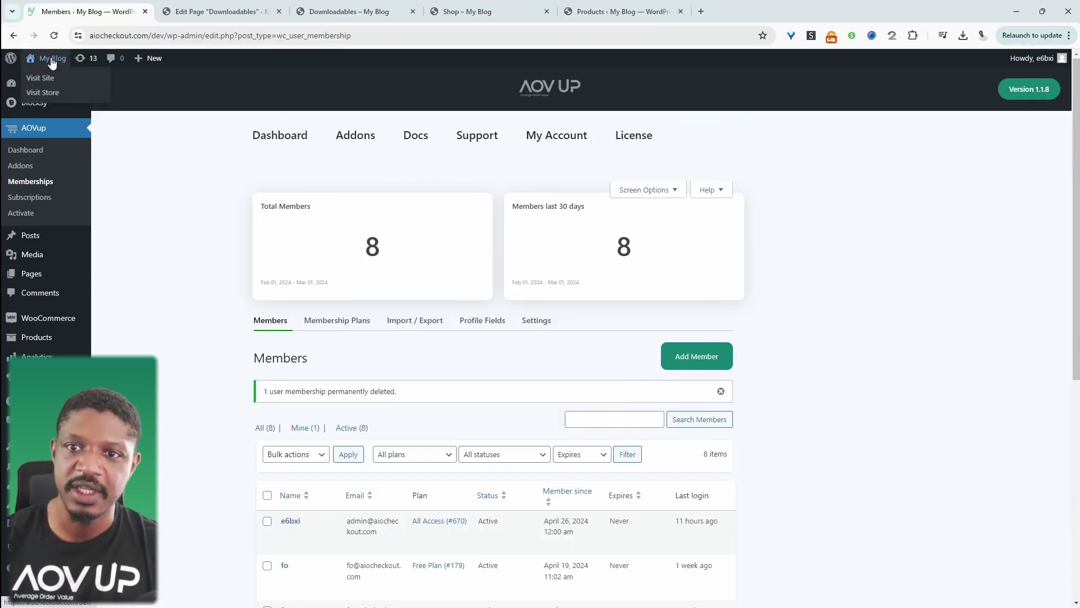
middle_click(59, 79)
click(263, 5)
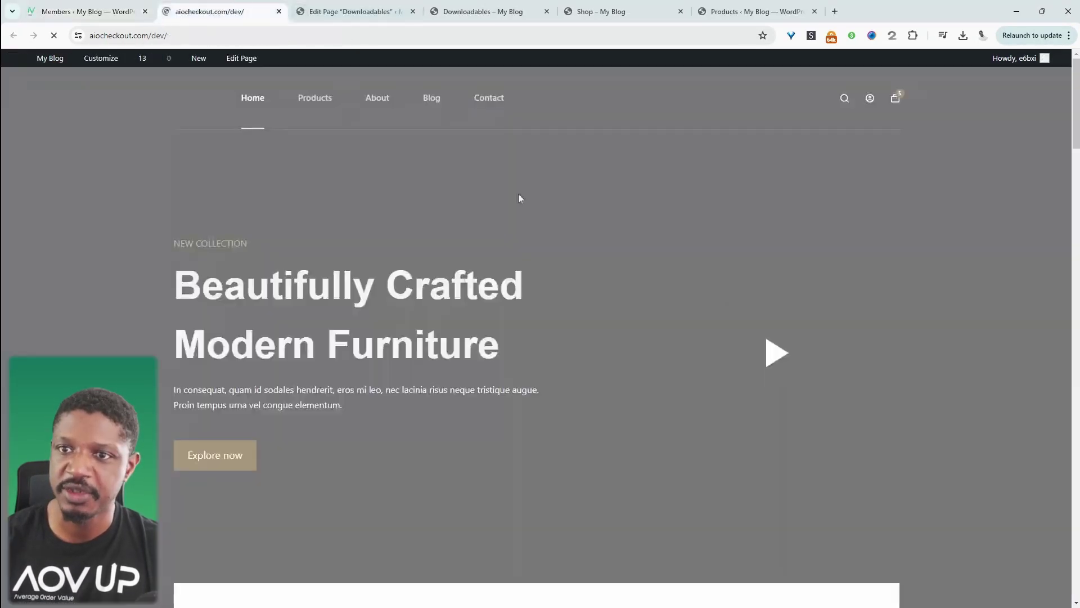
click(236, 326)
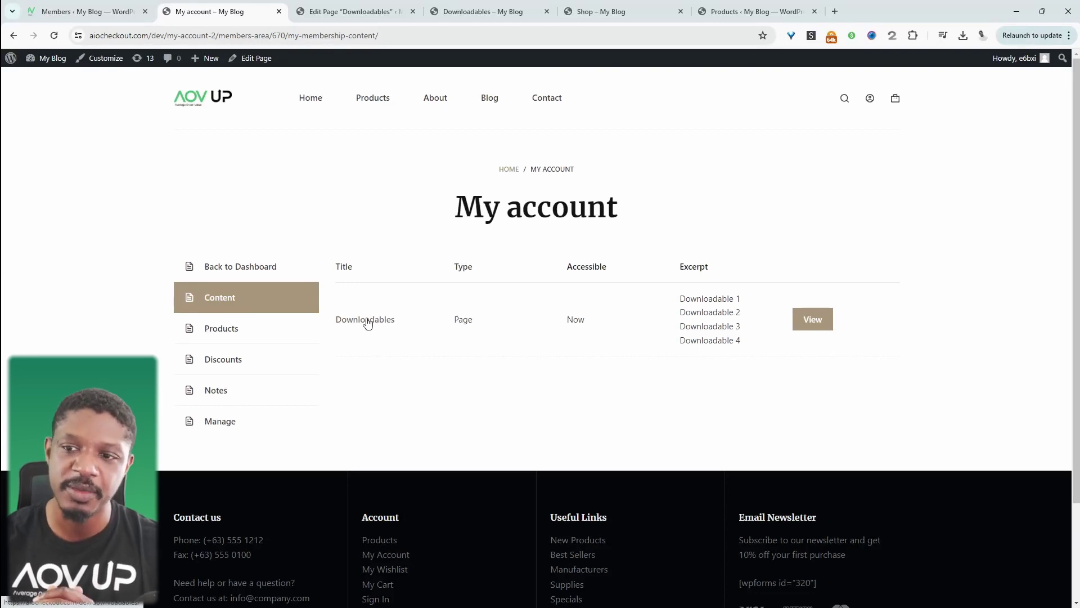
scroll(820, 342, down, 1)
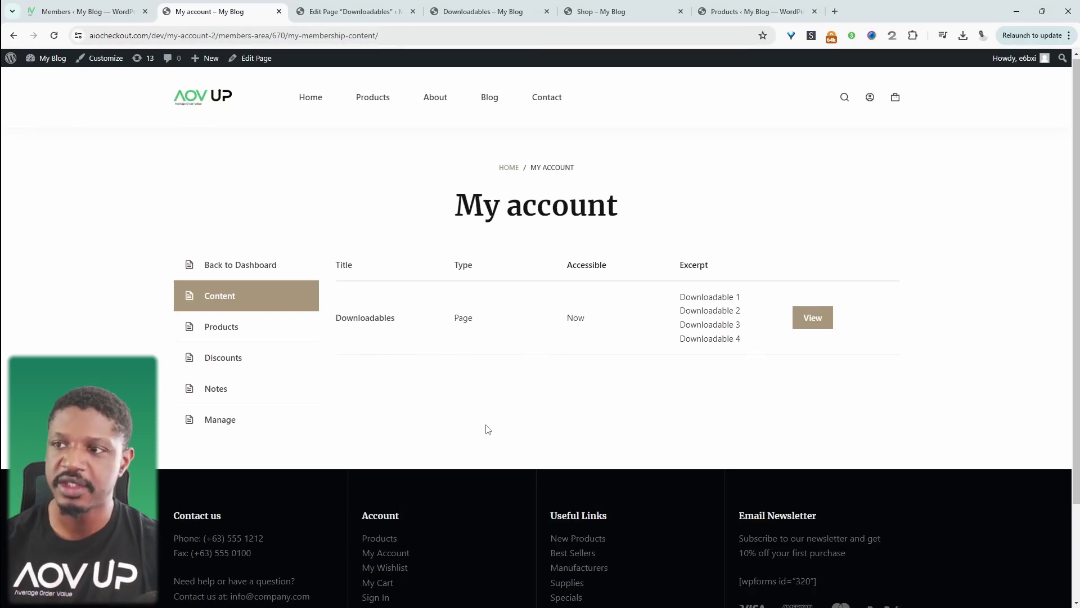
Look over the products on the Shop page and check the Products section of the All Access membership in My account.
key(ctrl+5)
drag(1022, 374, 460, 314)
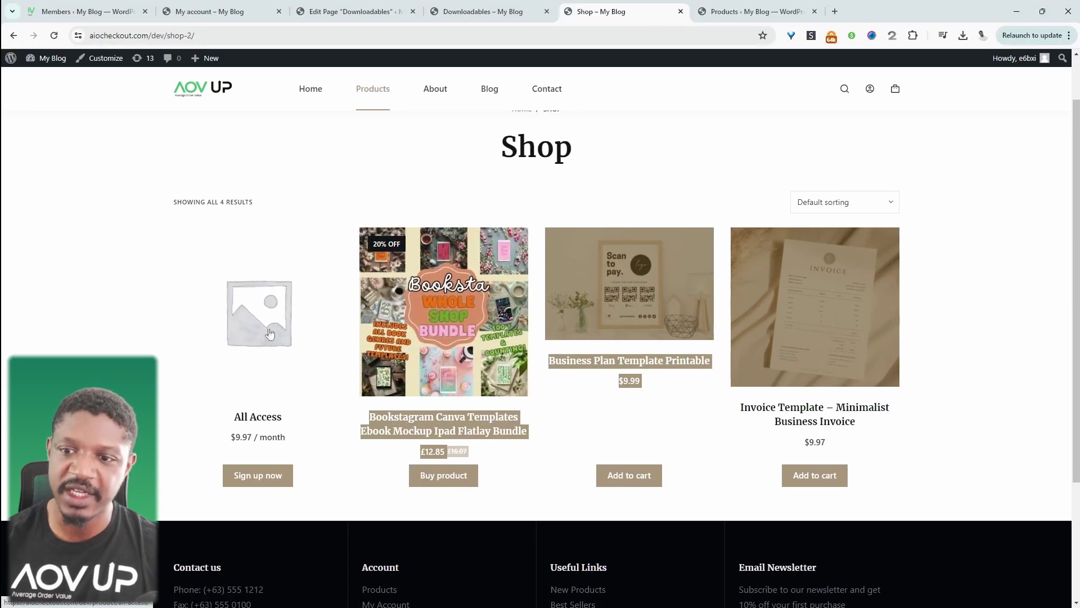
key(ctrl+2)
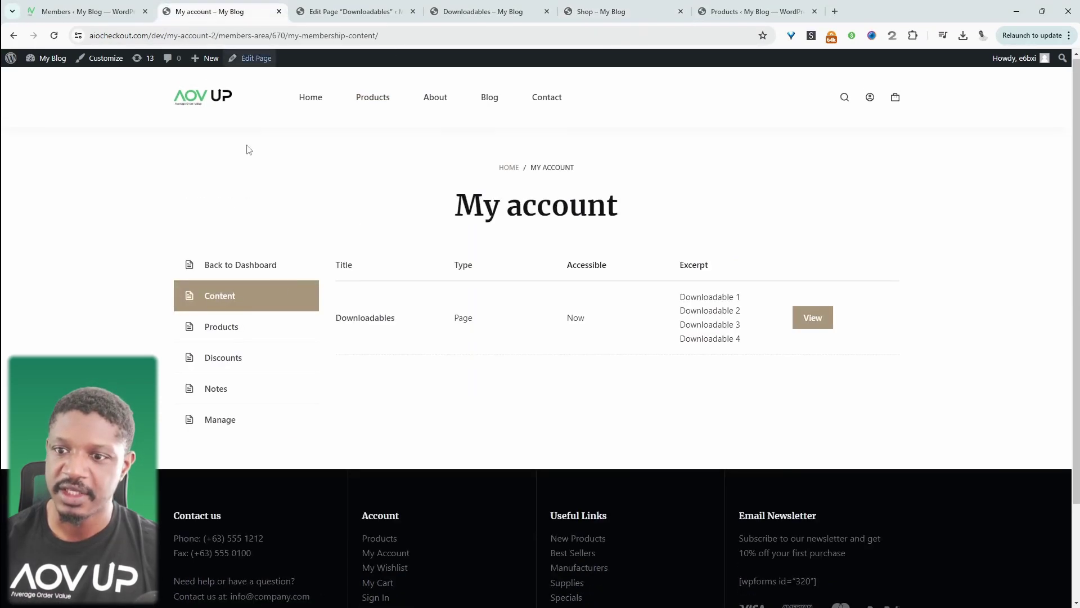
click(226, 331)
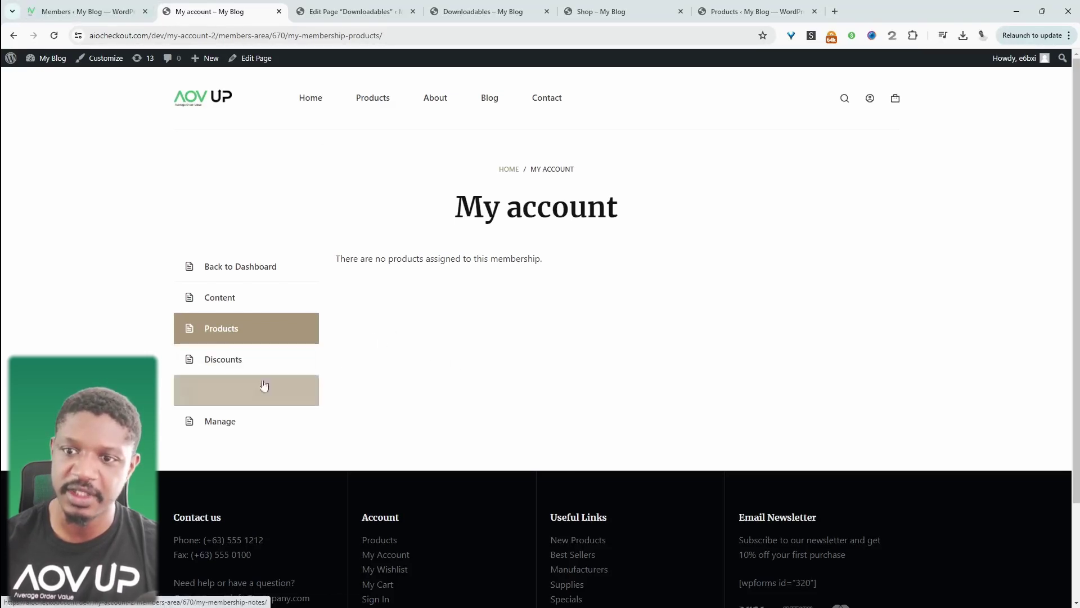
Add a Product categories rule for Templates with view permission and immediate access to the All Access plan, and save the plan.
click(85, 12)
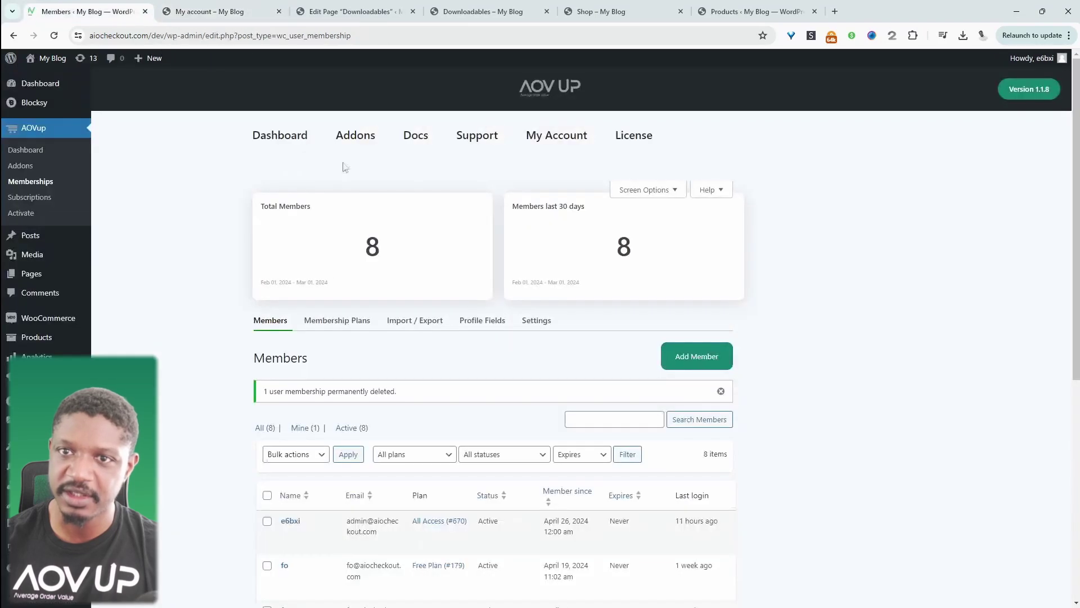
click(355, 325)
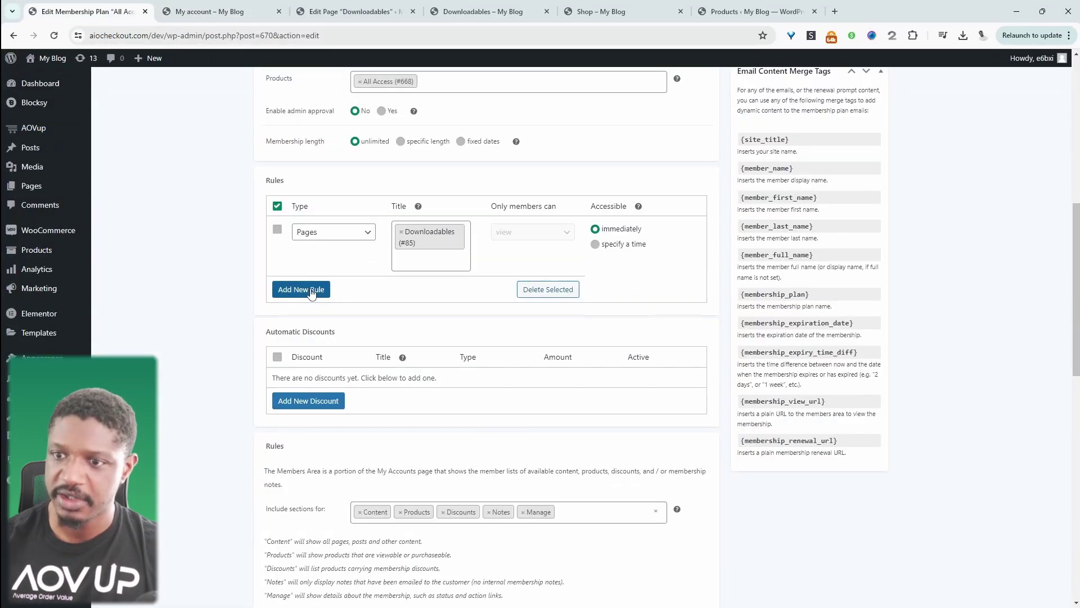
click(309, 291)
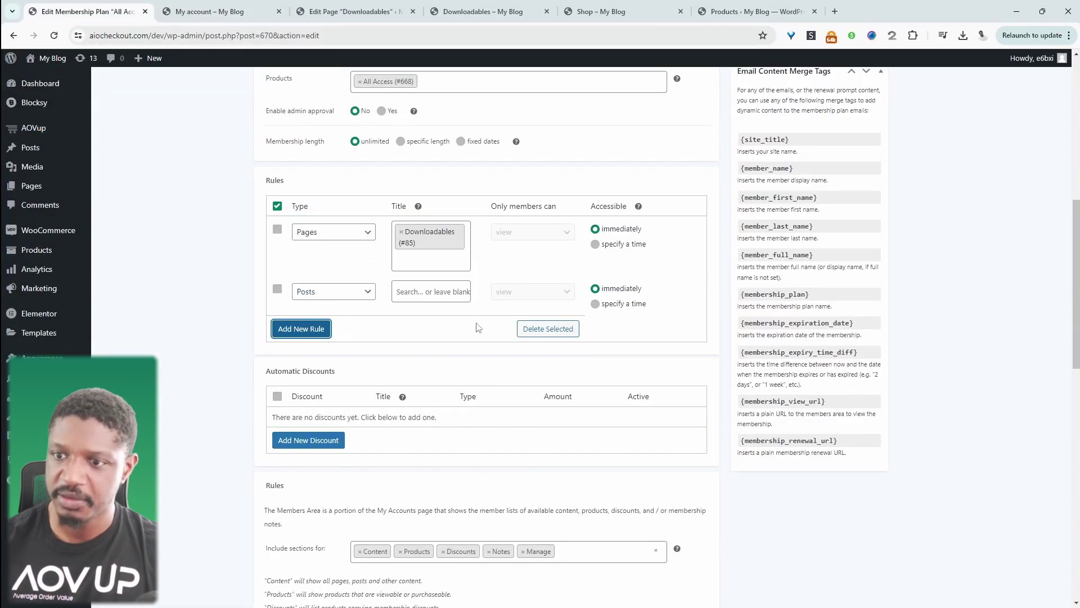
click(328, 291)
click(341, 419)
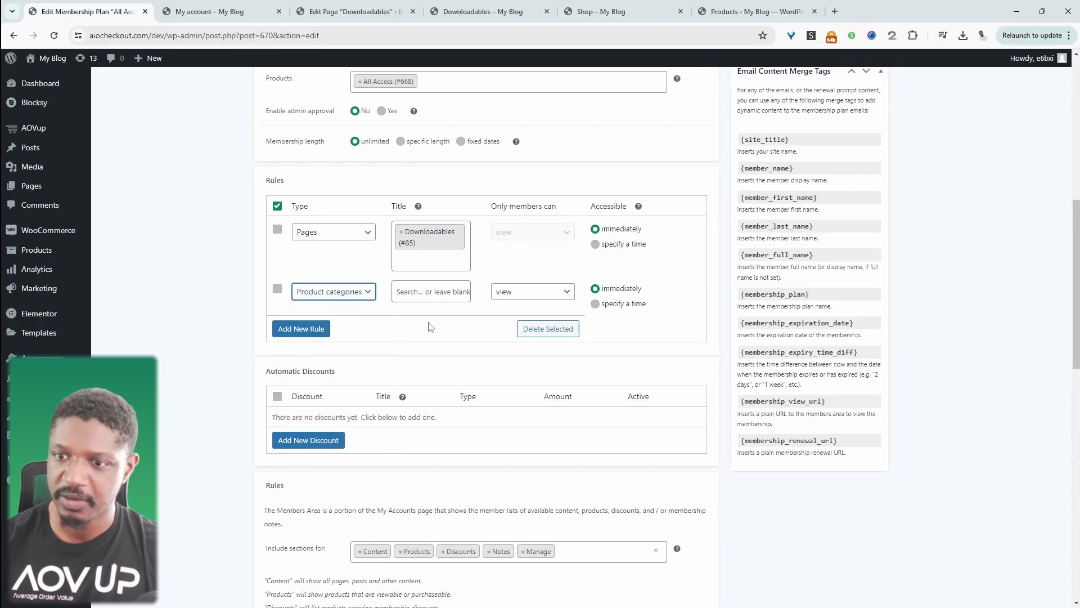
click(422, 292)
text(templ)
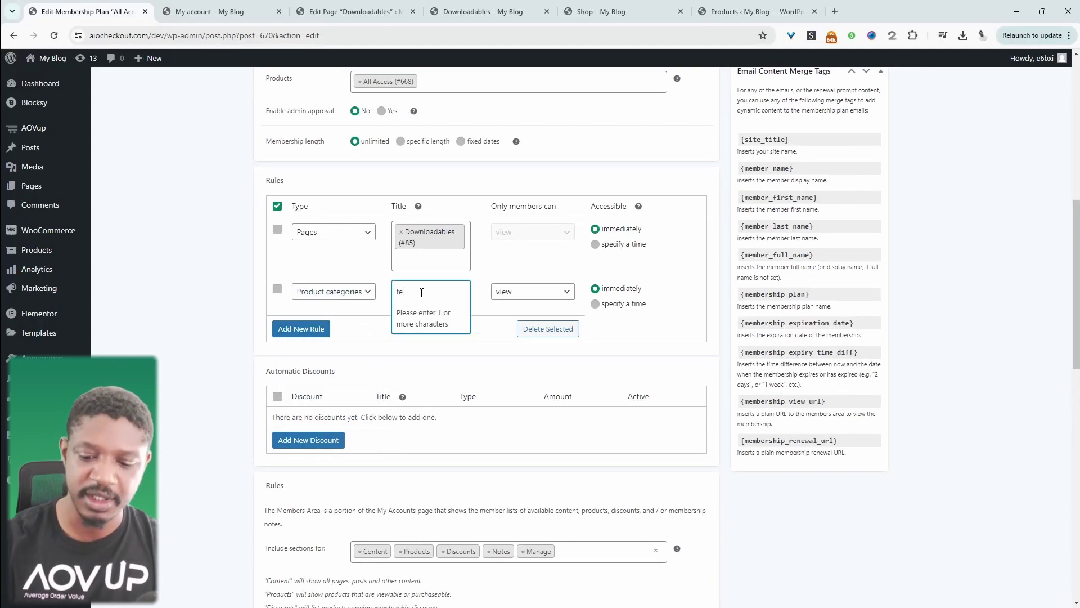
key(Tab)
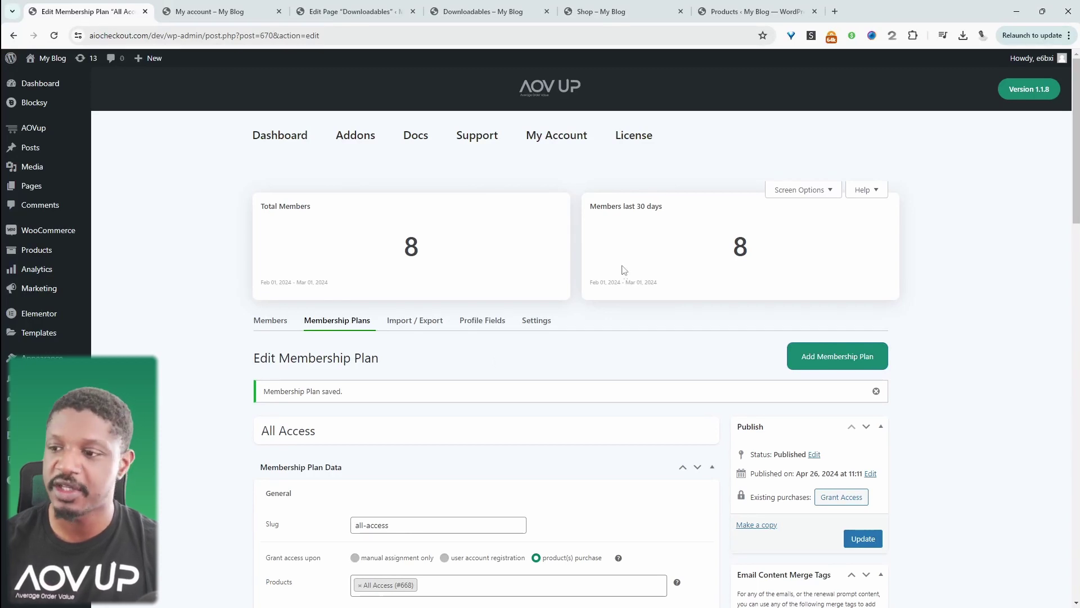
Reload the membership's content list in My account, and compare the Shop page with its visitor view in an incognito window.
key(ctrl+Tab)
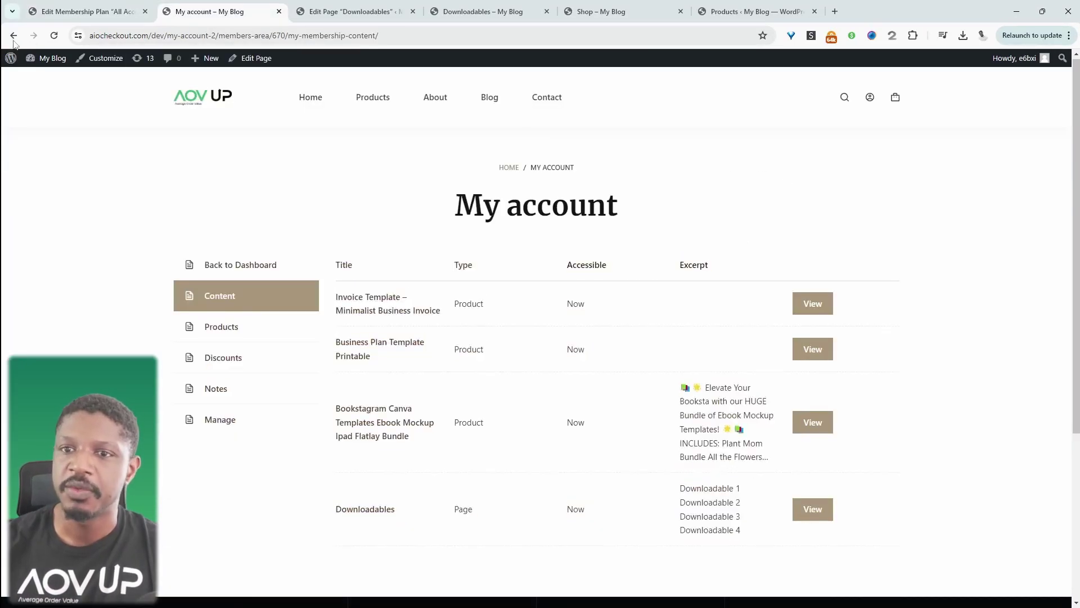
click(52, 37)
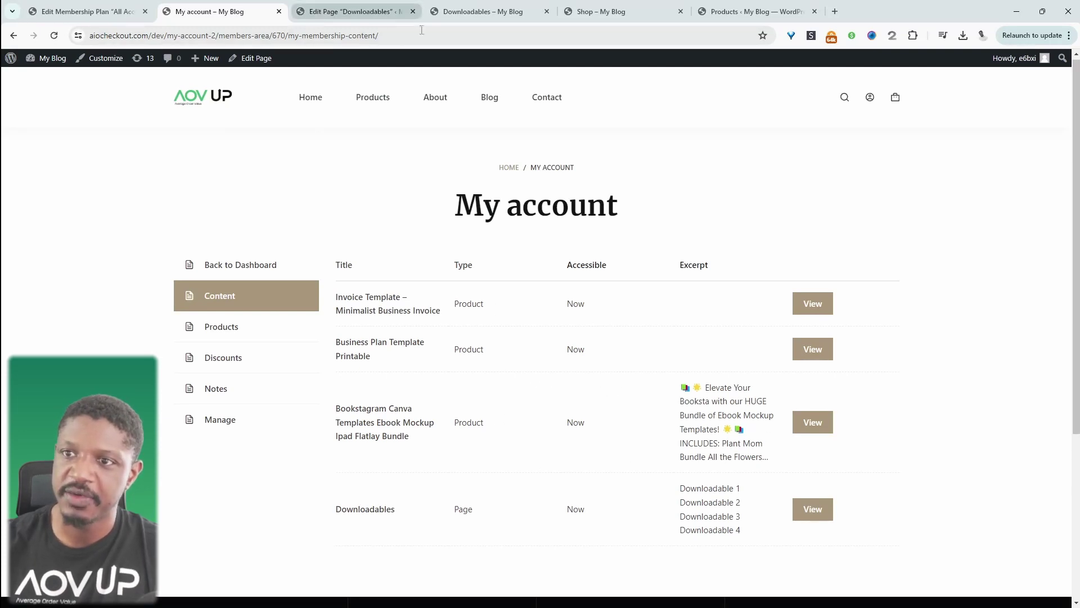
click(607, 11)
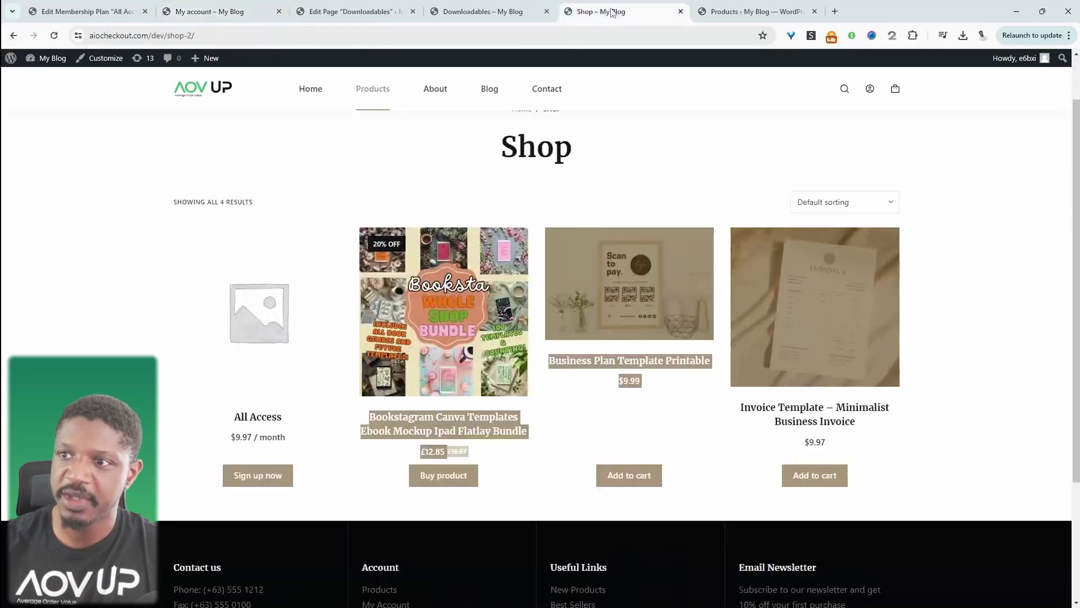
click(424, 35)
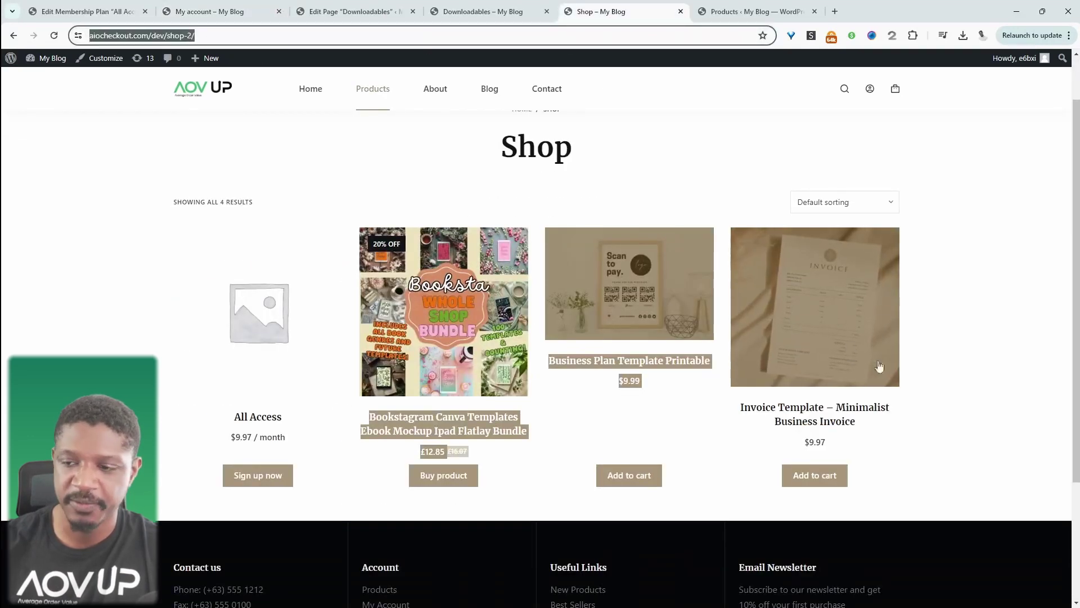
click(958, 194)
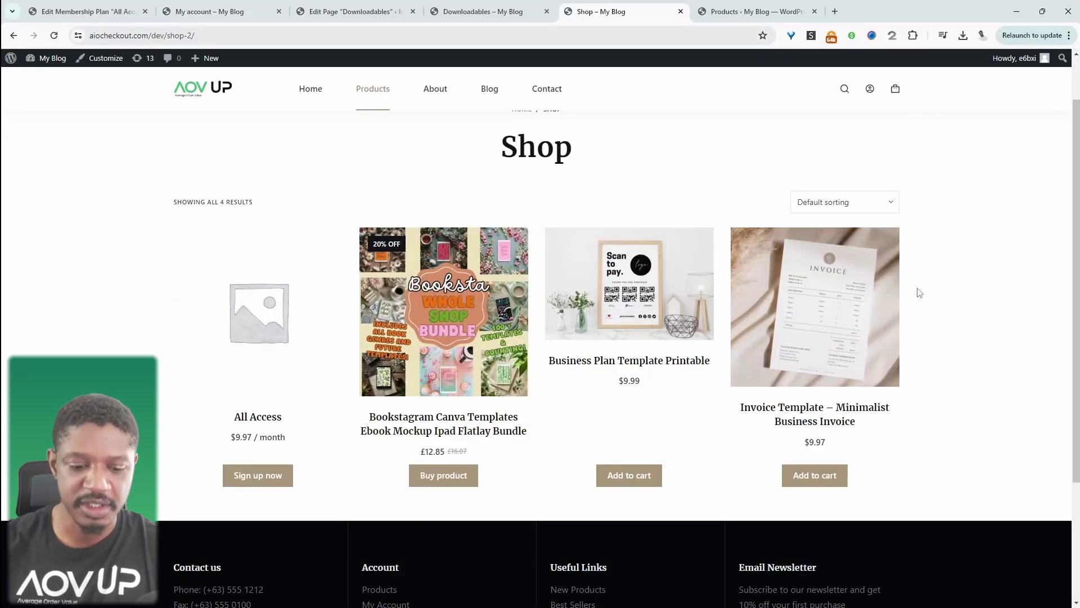
key(alt+Tab)
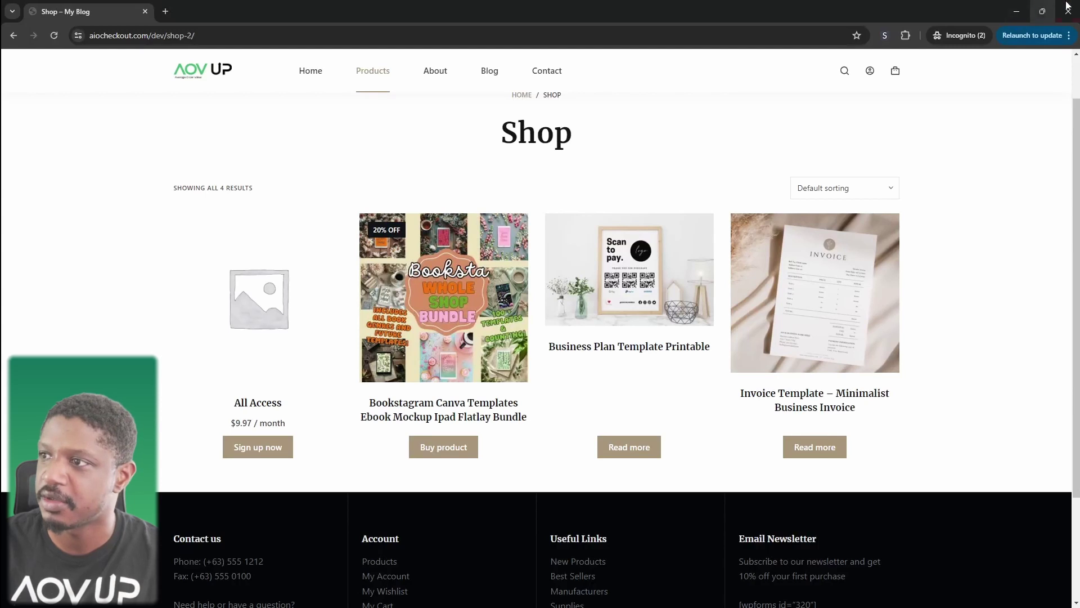
click(1016, 12)
Set the memberships' general content restriction mode to Hide completely and save the settings.
click(103, 13)
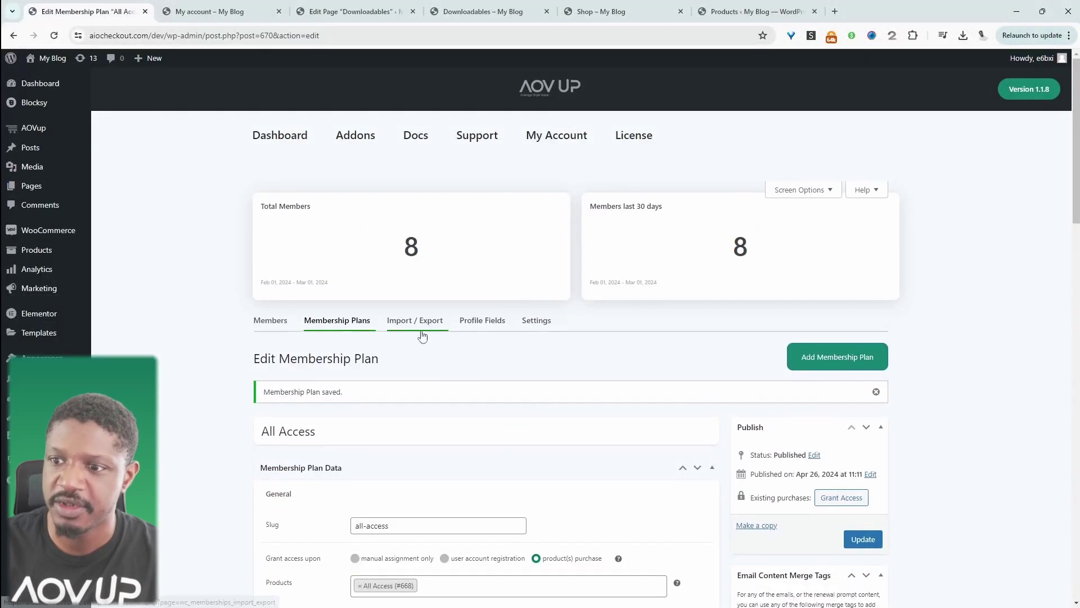
click(537, 326)
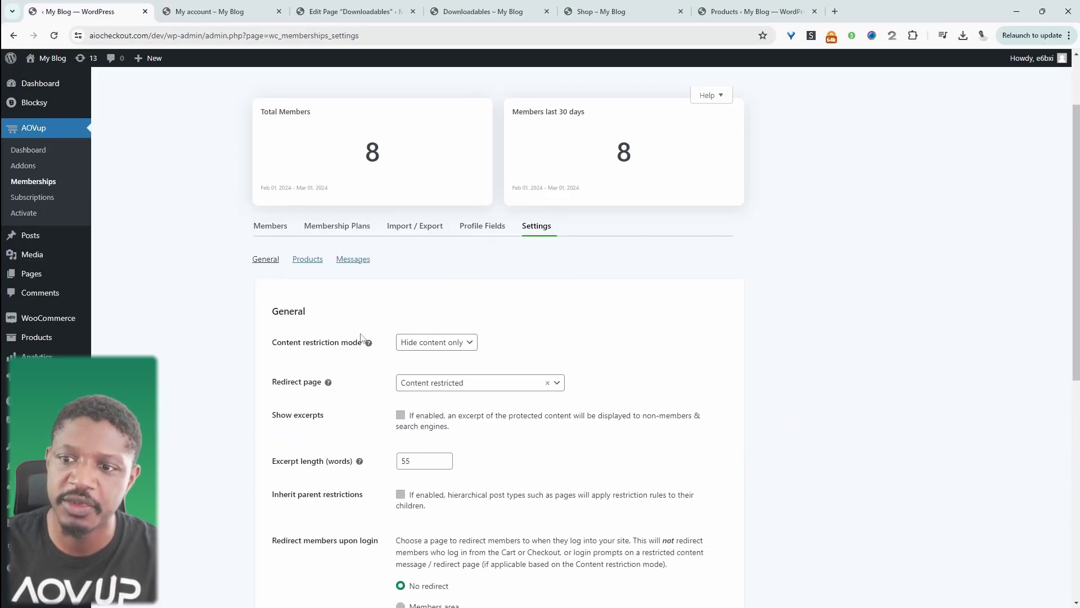
click(419, 344)
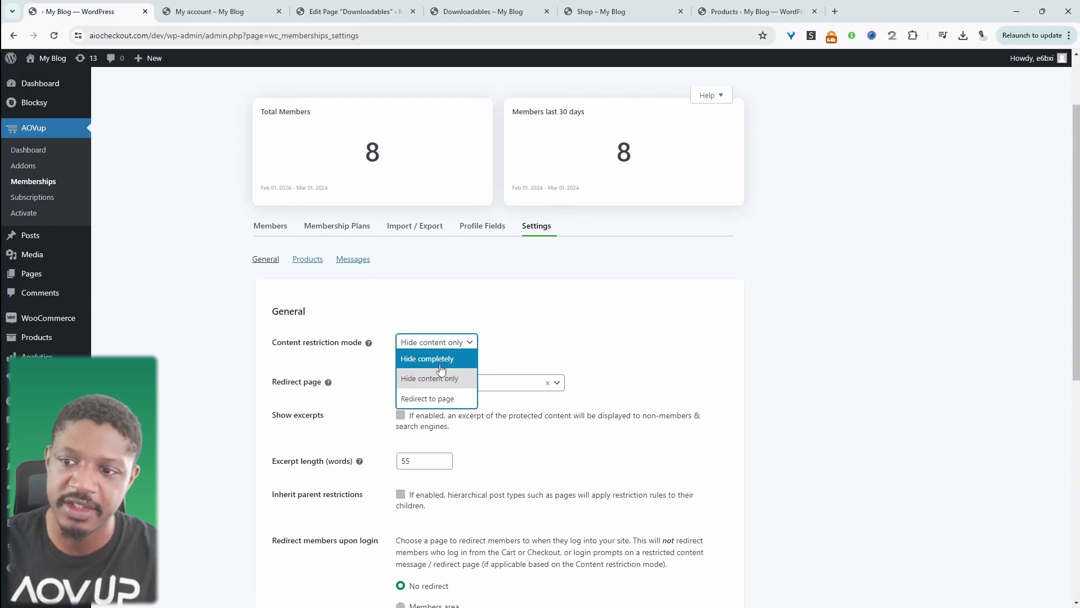
click(440, 365)
scroll(473, 360, down, 7)
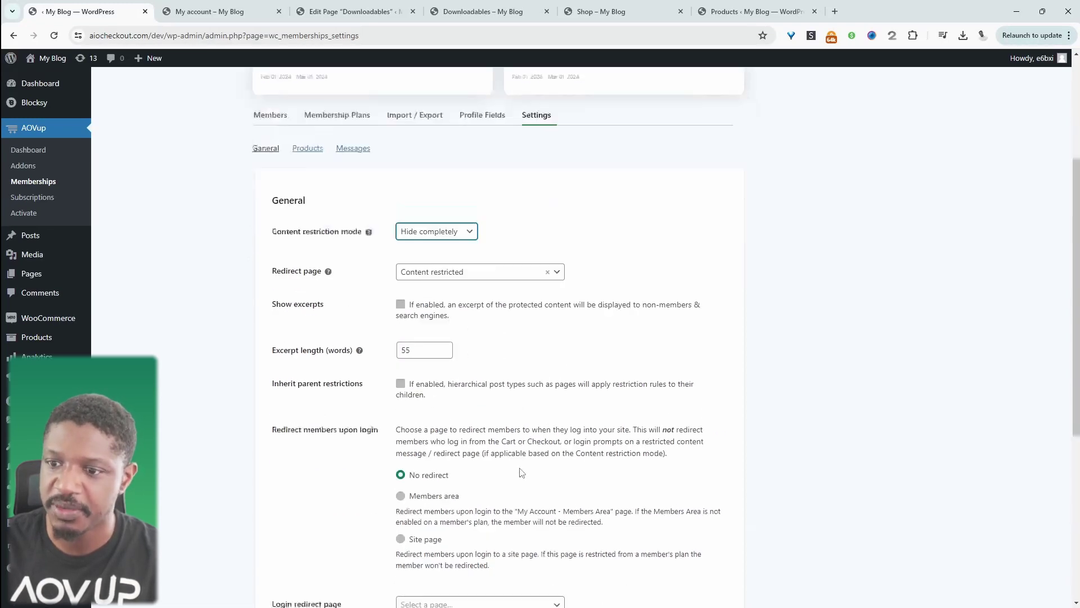
scroll(472, 484, up, 1)
click(301, 560)
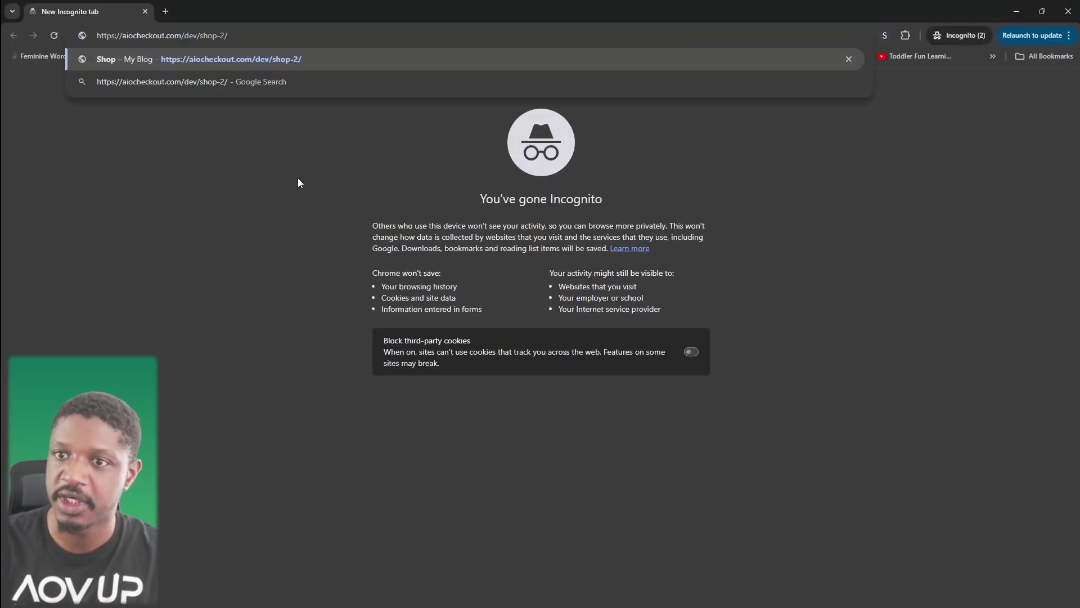
Load aiocheckout.com/dev/shop-2/ in an incognito window and inspect the All Access product's title and monthly price.
key(Return)
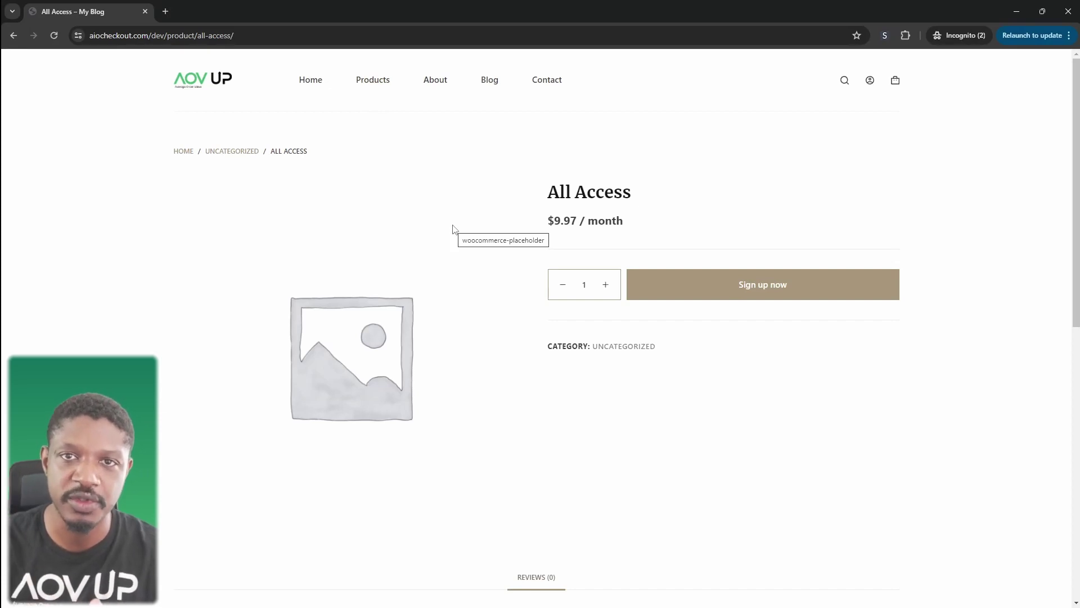
drag(633, 192, 448, 191)
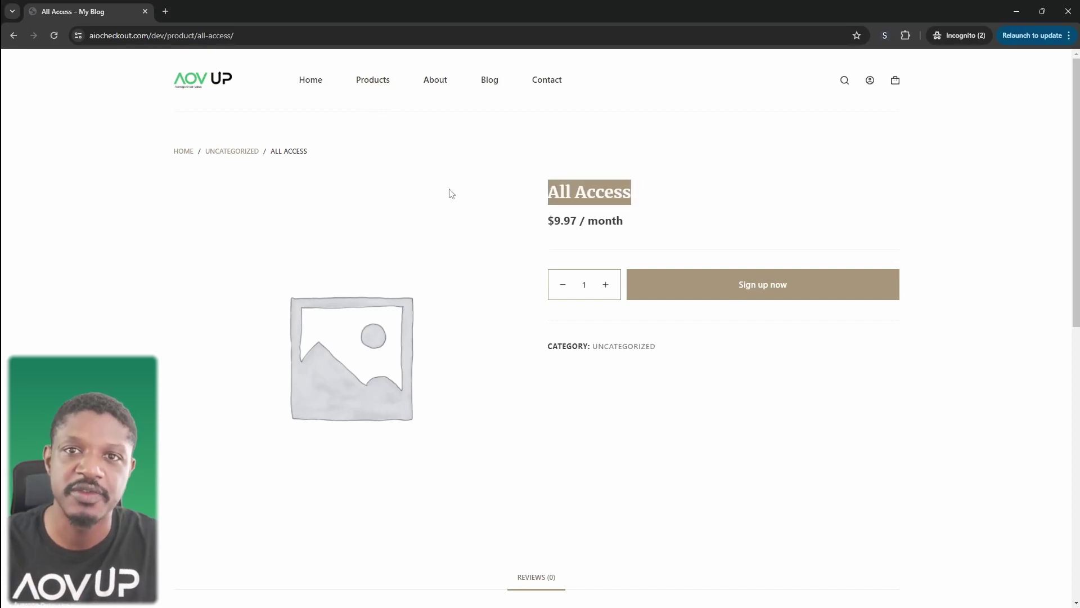
click(639, 225)
drag(639, 226, 541, 198)
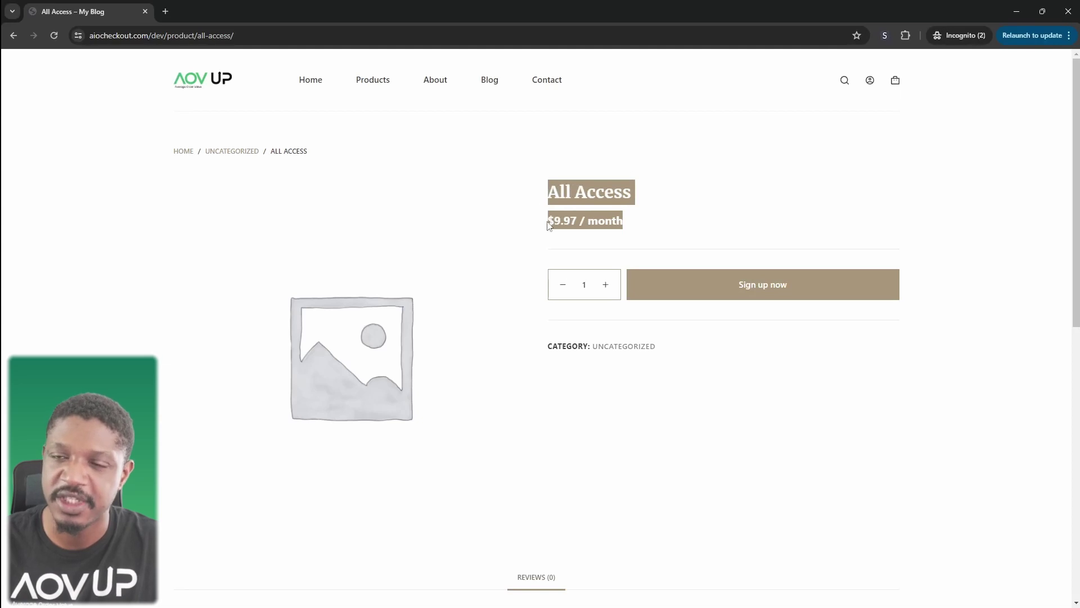